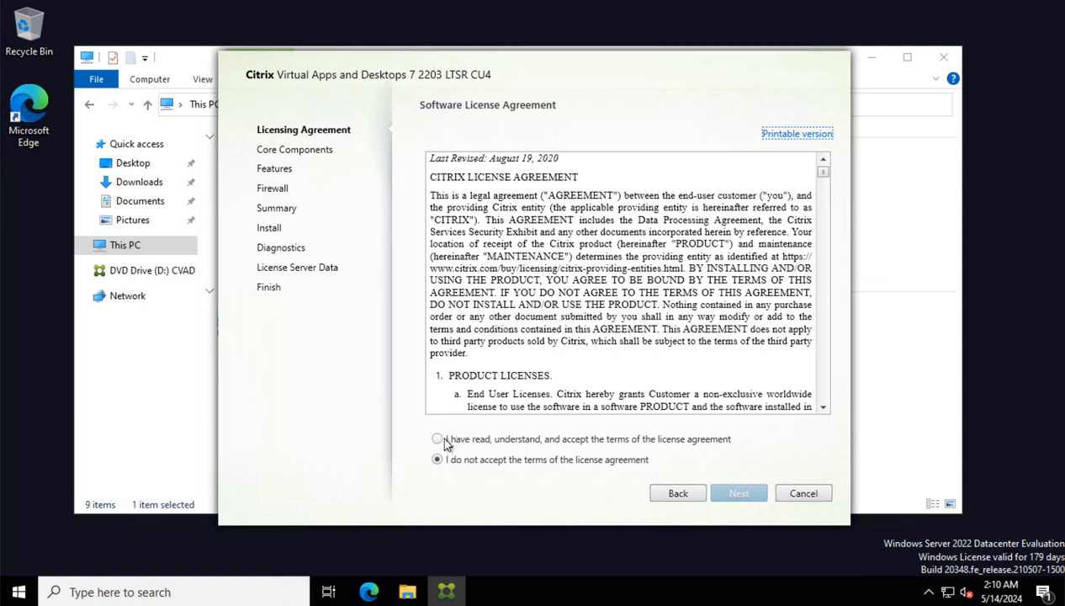
Accept the Citrix license agreement terms and continue to the component selection
{"action": "left_click", "coordinate": [436, 439]}
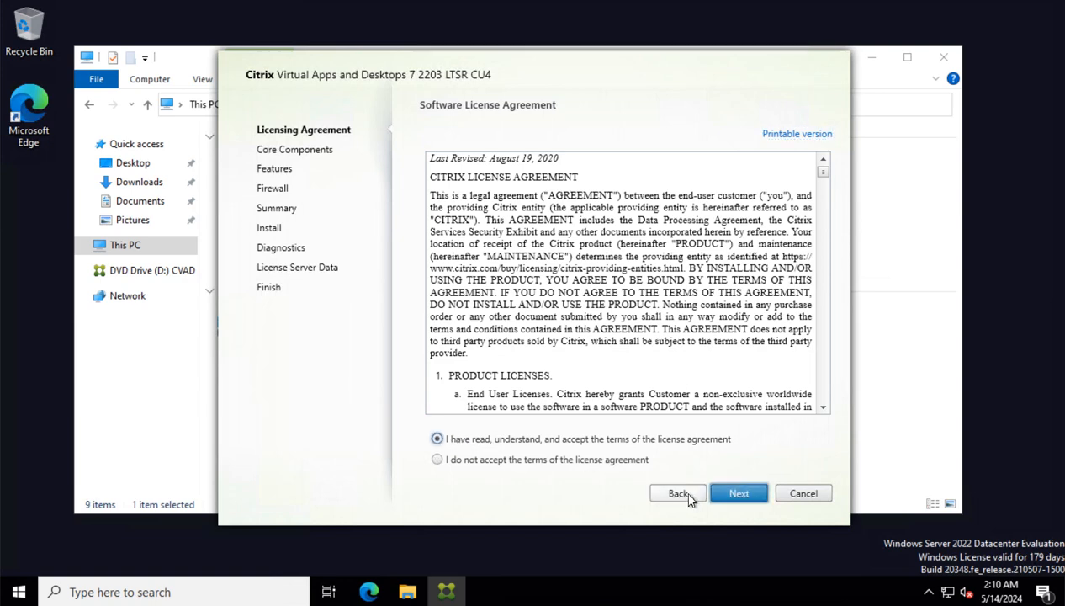
{"action": "left_click", "coordinate": [736, 493]}
Exclude License Server and SQL Server Express from the features to install
{"action": "left_click", "coordinate": [438, 343]}
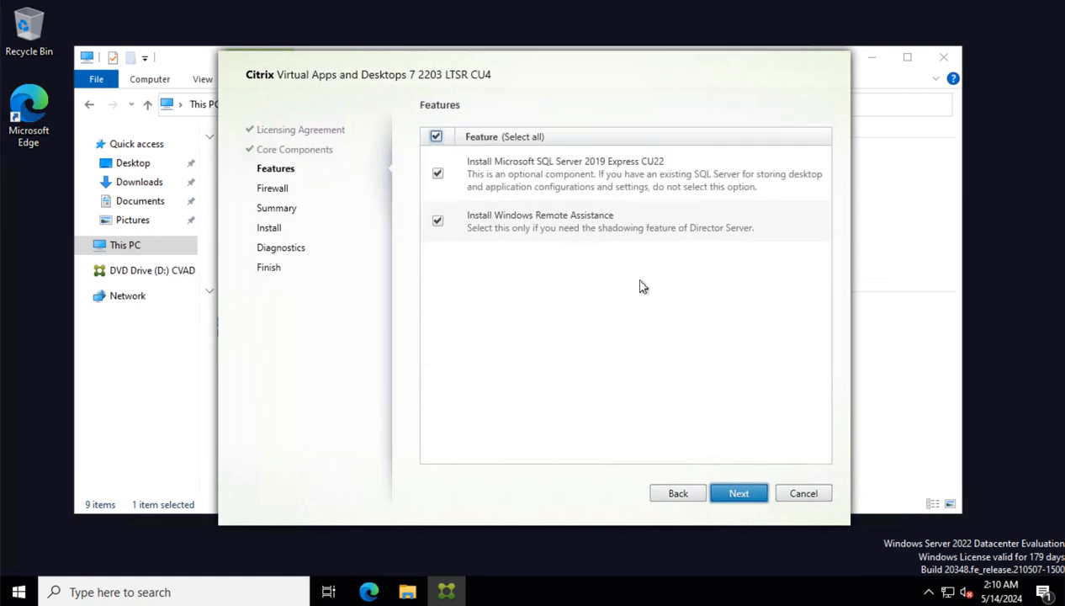
{"action": "left_click", "coordinate": [436, 177]}
{"action": "left_click", "coordinate": [730, 490]}
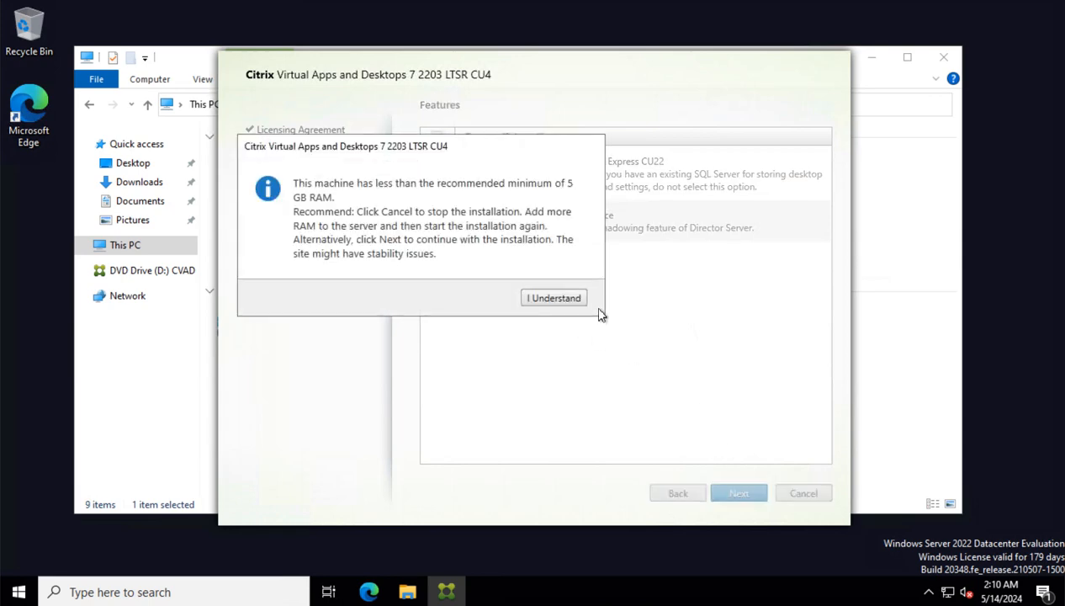
Dismiss the RAM warning, keep automatic firewall rules, install, skip diagnostics, and untick Launch Studio
{"action": "left_click", "coordinate": [562, 298]}
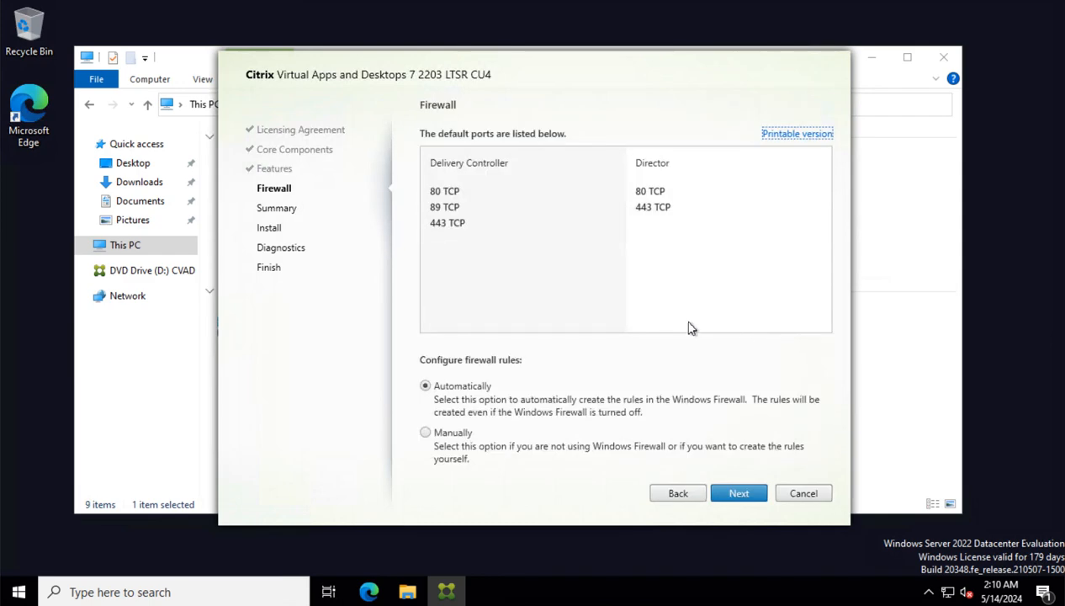
{"action": "left_click", "coordinate": [739, 500]}
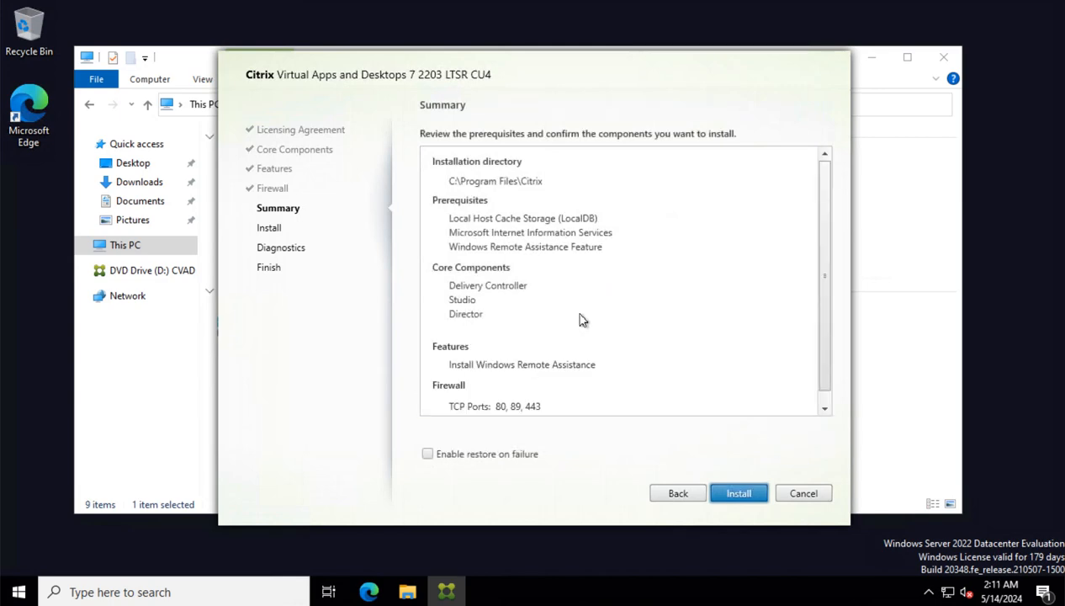
{"action": "left_click", "coordinate": [737, 496]}
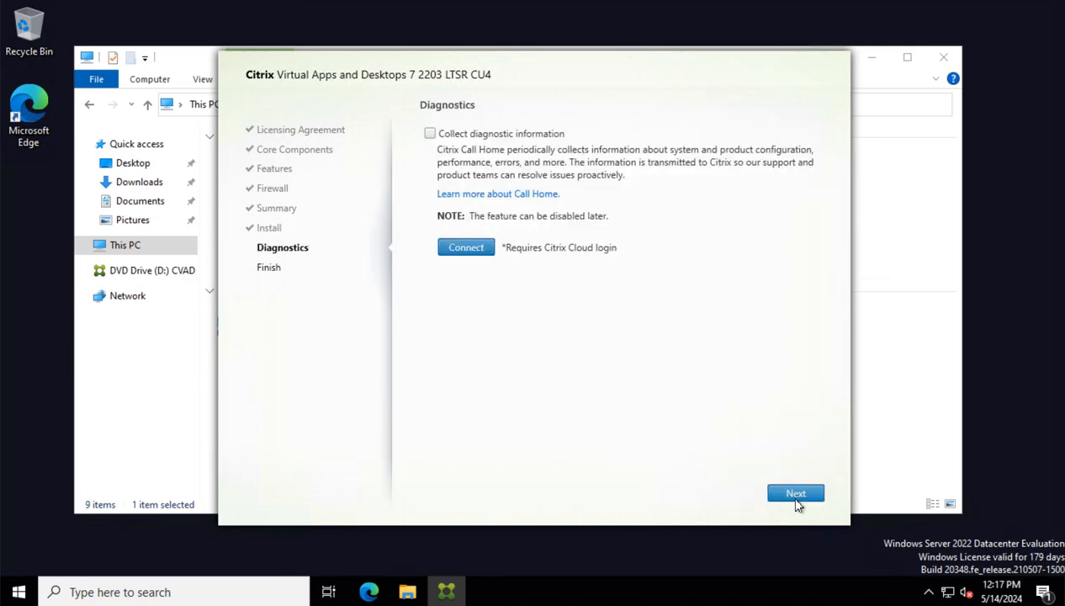
{"action": "left_click", "coordinate": [779, 485]}
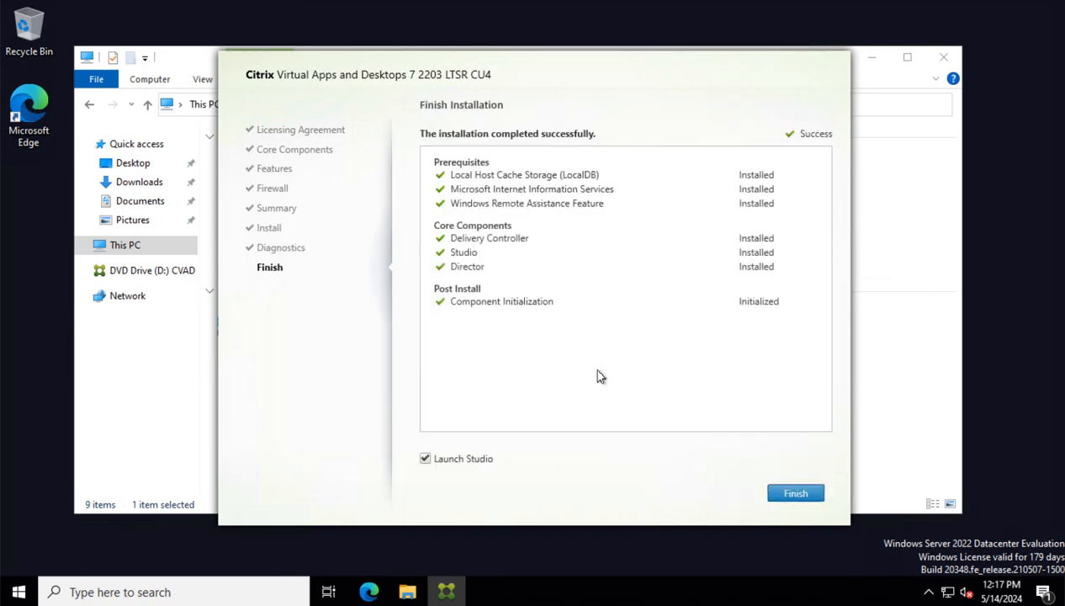
{"action": "left_click", "coordinate": [457, 465]}
Close the installer and File Explorer, then restart the server with reason 'Other (Planned)'
{"action": "left_click", "coordinate": [796, 494]}
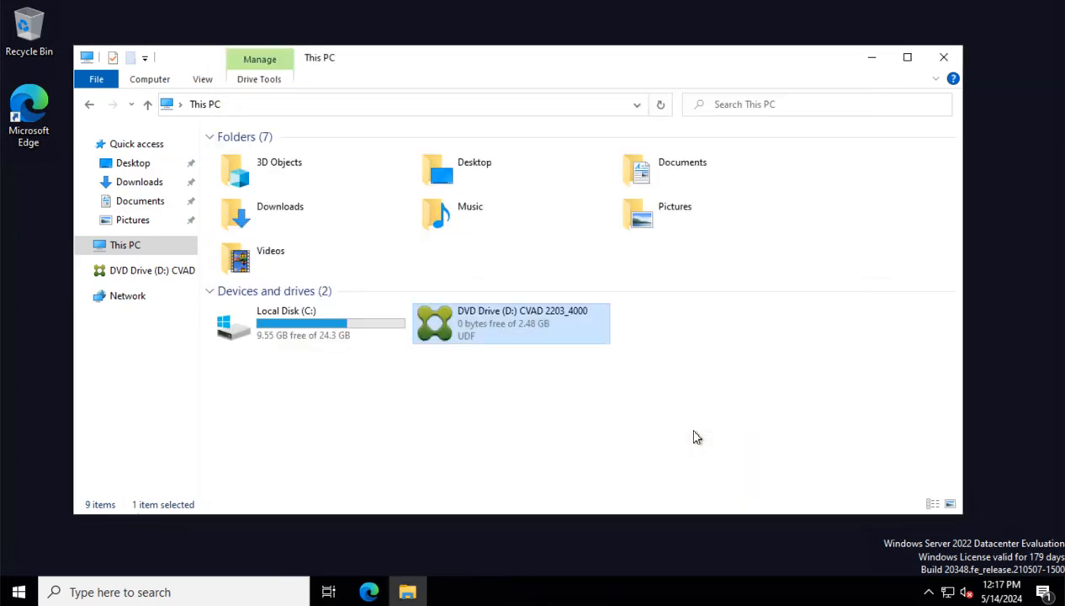
{"action": "left_click", "coordinate": [943, 56]}
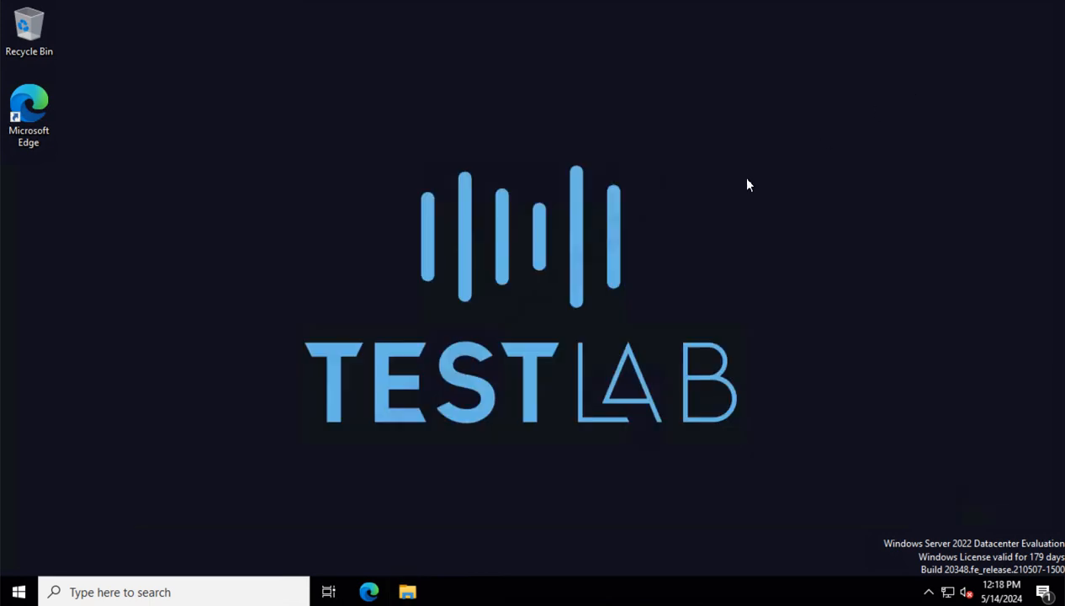
{"action": "left_click", "coordinate": [29, 587]}
{"action": "left_click", "coordinate": [29, 561]}
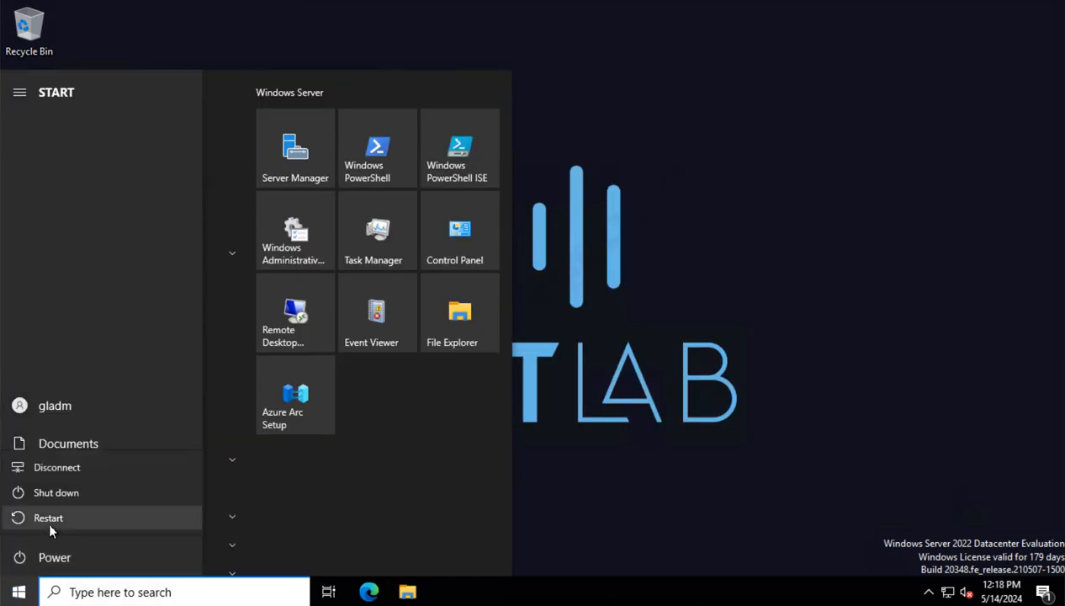
{"action": "left_click", "coordinate": [50, 517]}
{"action": "left_click", "coordinate": [80, 477]}
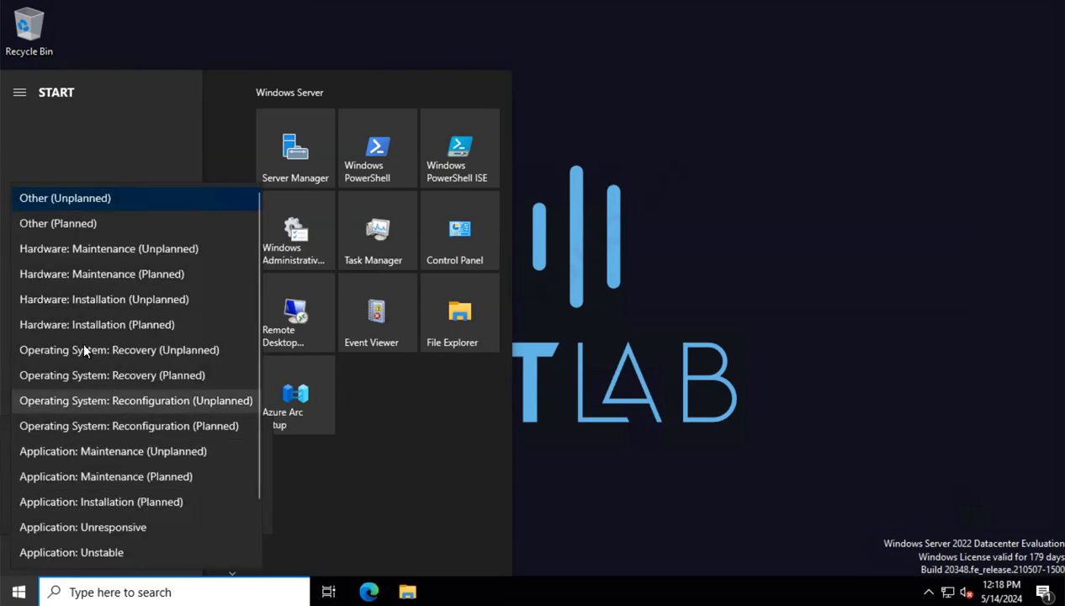
{"action": "left_click", "coordinate": [73, 222]}
{"action": "left_click", "coordinate": [224, 514]}
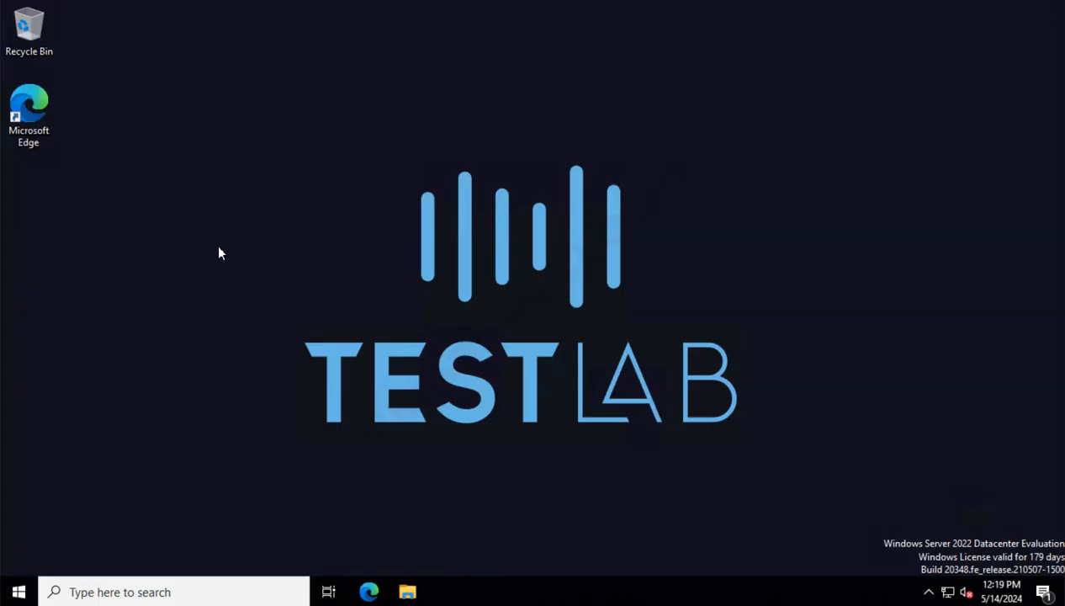
Launch Citrix Studio from the Start menu's Citrix folder and approve the UAC prompt
{"action": "left_click", "coordinate": [18, 591]}
{"action": "left_click", "coordinate": [100, 263]}
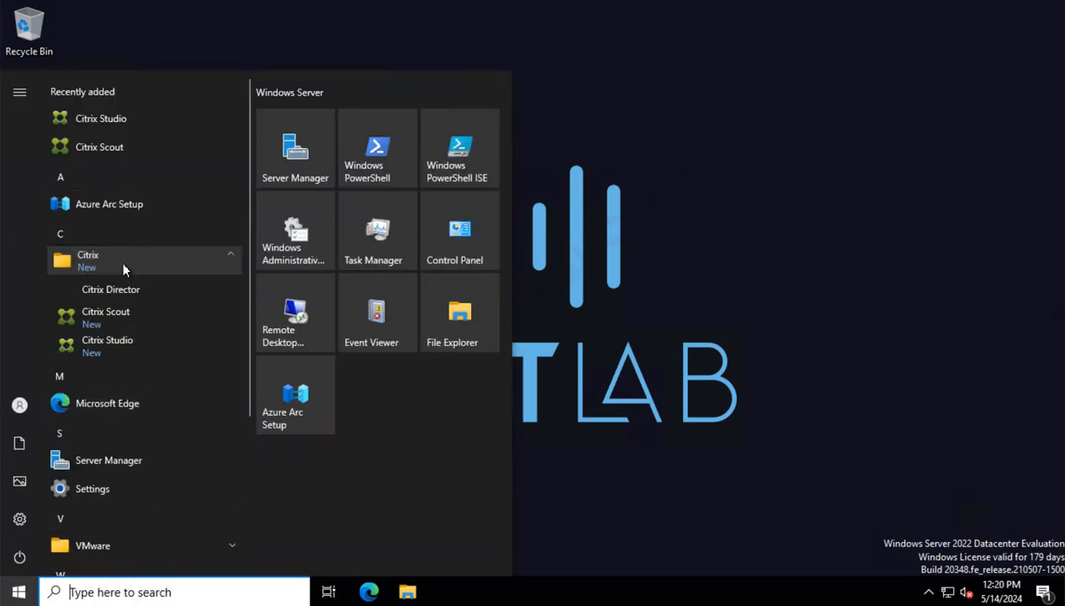
{"action": "left_click", "coordinate": [129, 351]}
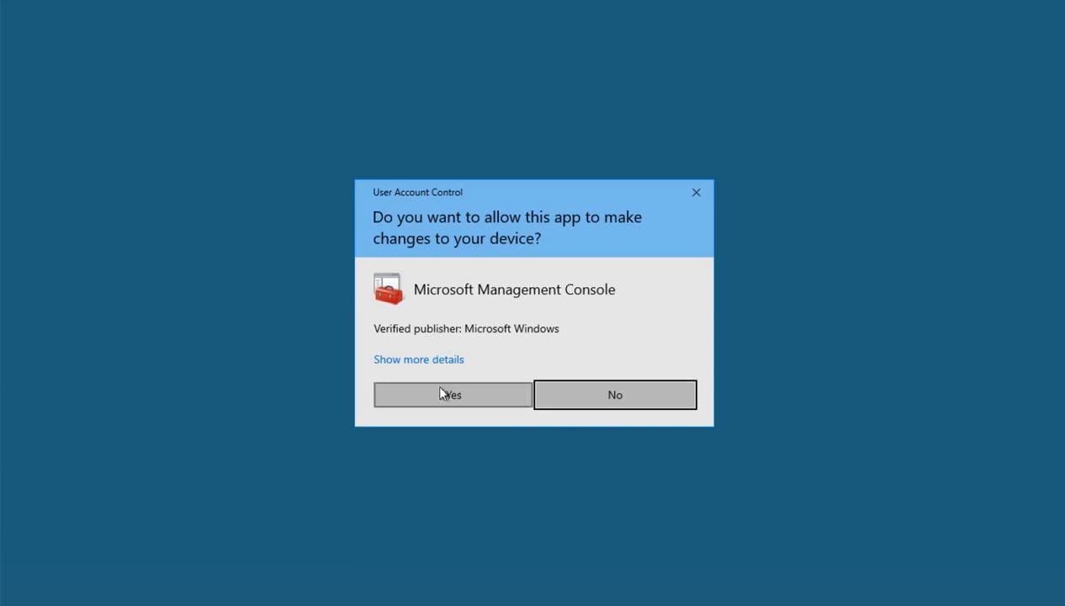
{"action": "left_click", "coordinate": [439, 394]}
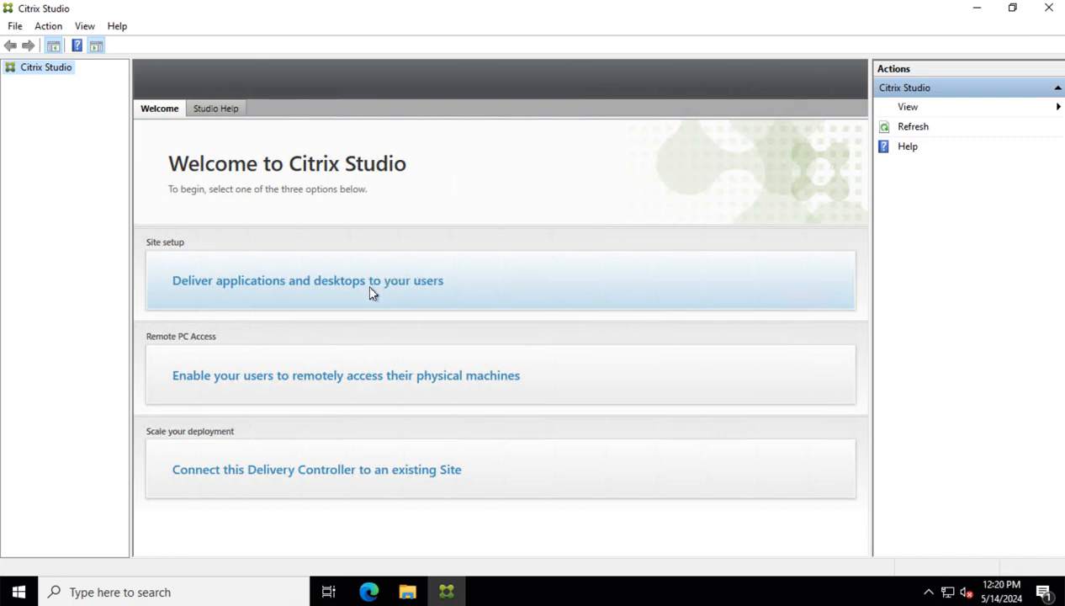
Choose to deliver applications and desktops, and name the new site Test01
{"action": "left_click", "coordinate": [432, 294]}
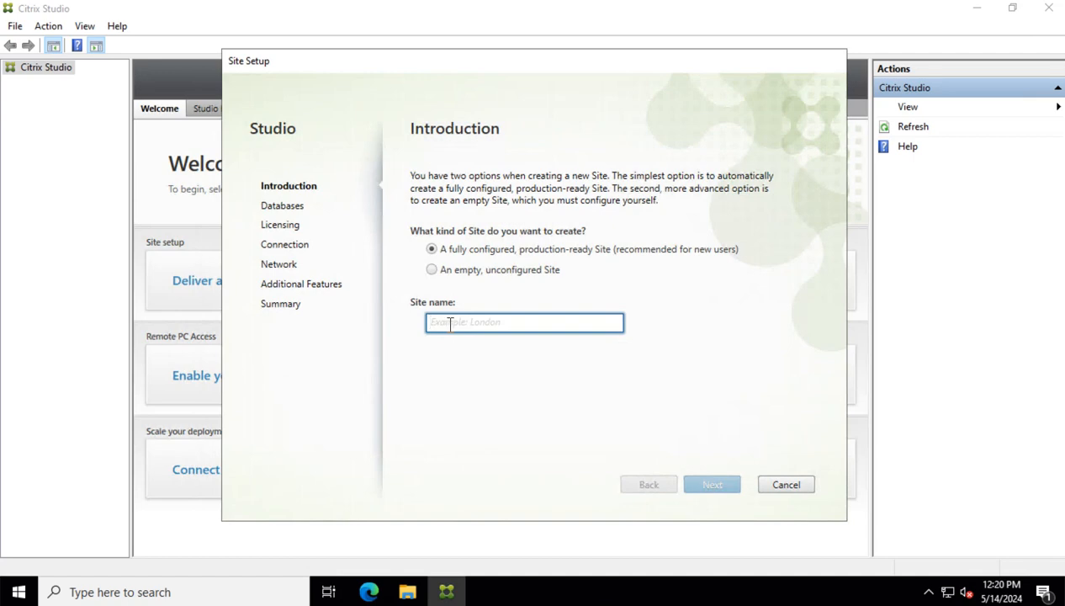
{"action": "type", "text": "Te"}
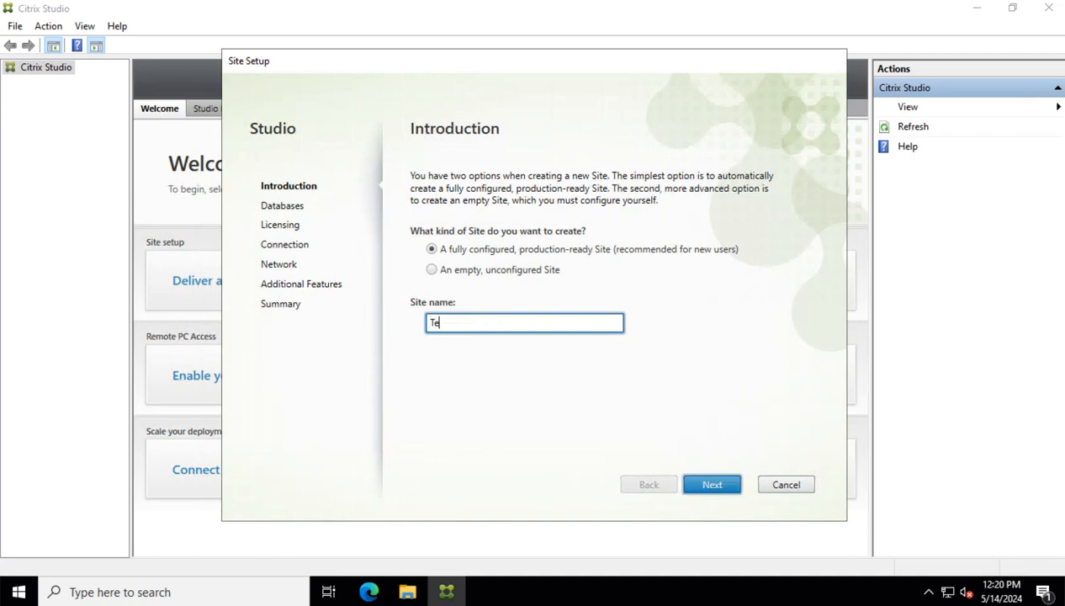
{"action": "type", "text": "st01"}
Switch to generating database scripts manually and name the Site database TestDB
{"action": "left_click", "coordinate": [717, 493]}
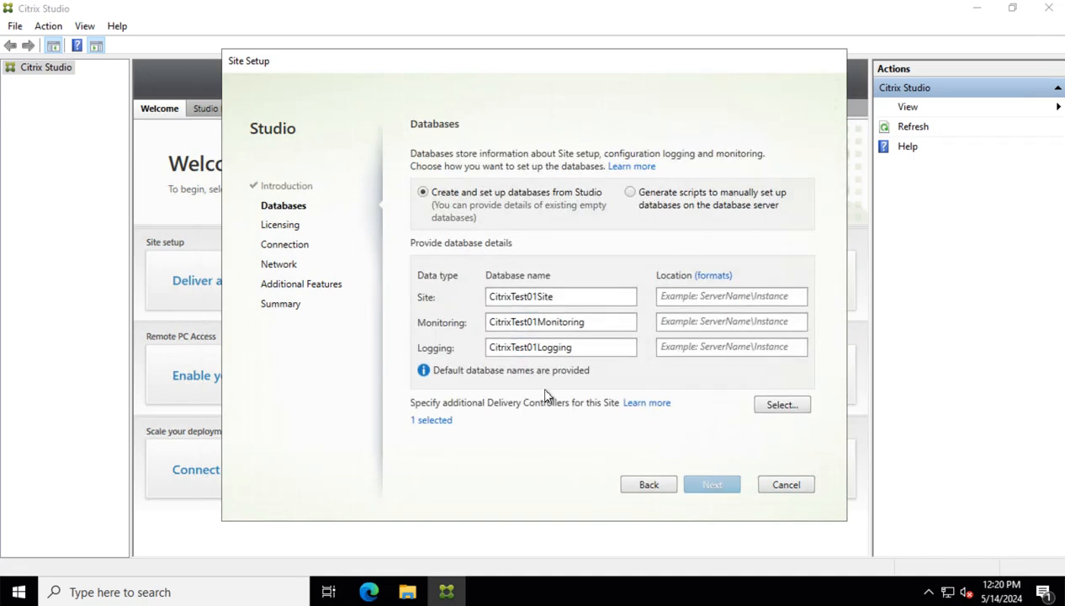
{"action": "left_click", "coordinate": [630, 193]}
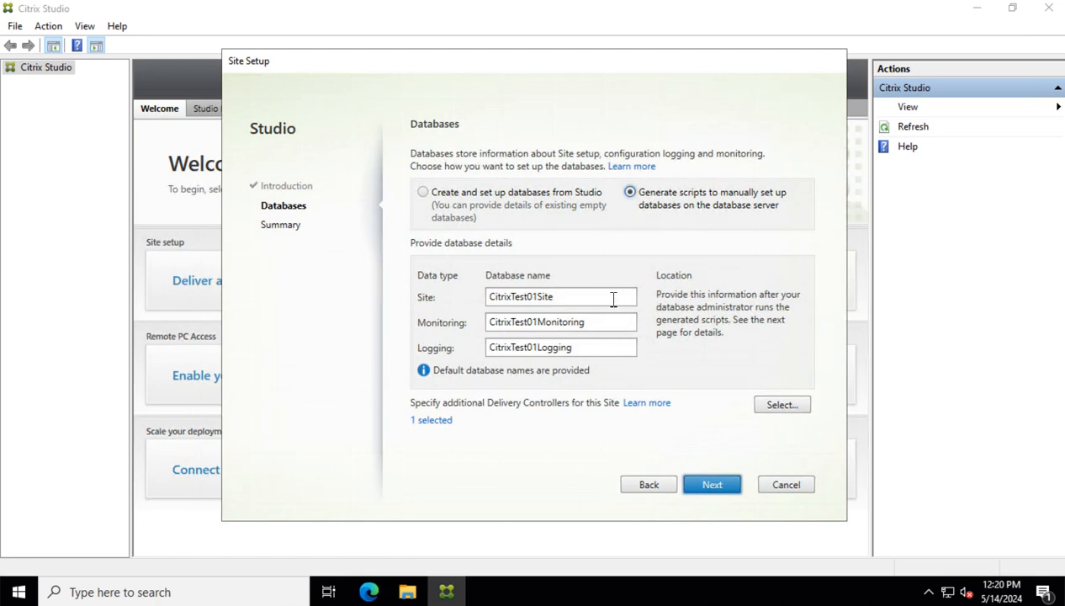
{"action": "left_click_drag", "start_coordinate": [573, 299], "coordinate": [444, 297]}
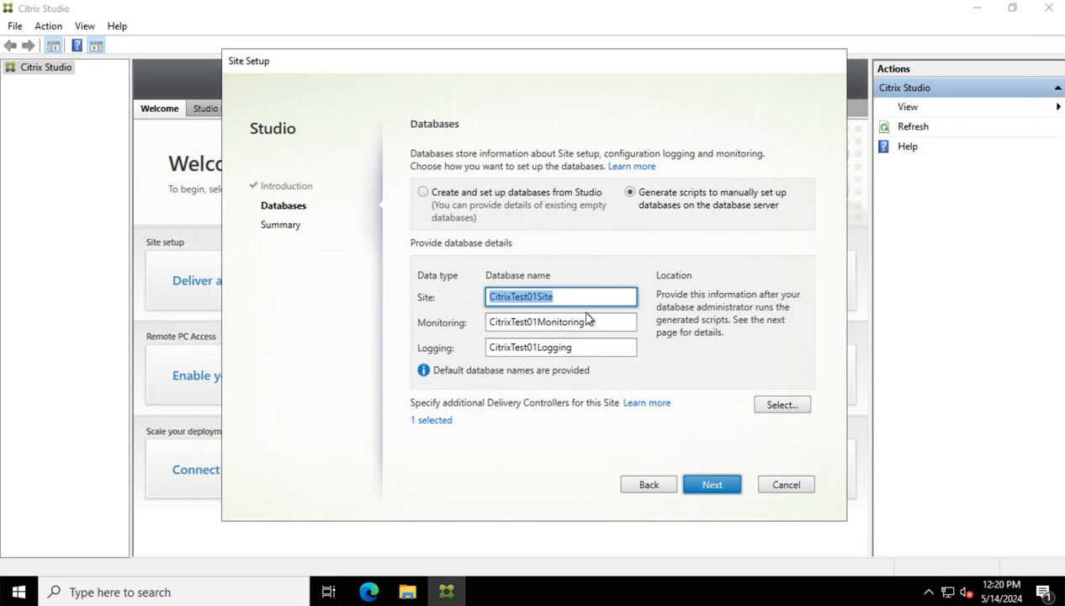
{"action": "type", "text": "Test"}
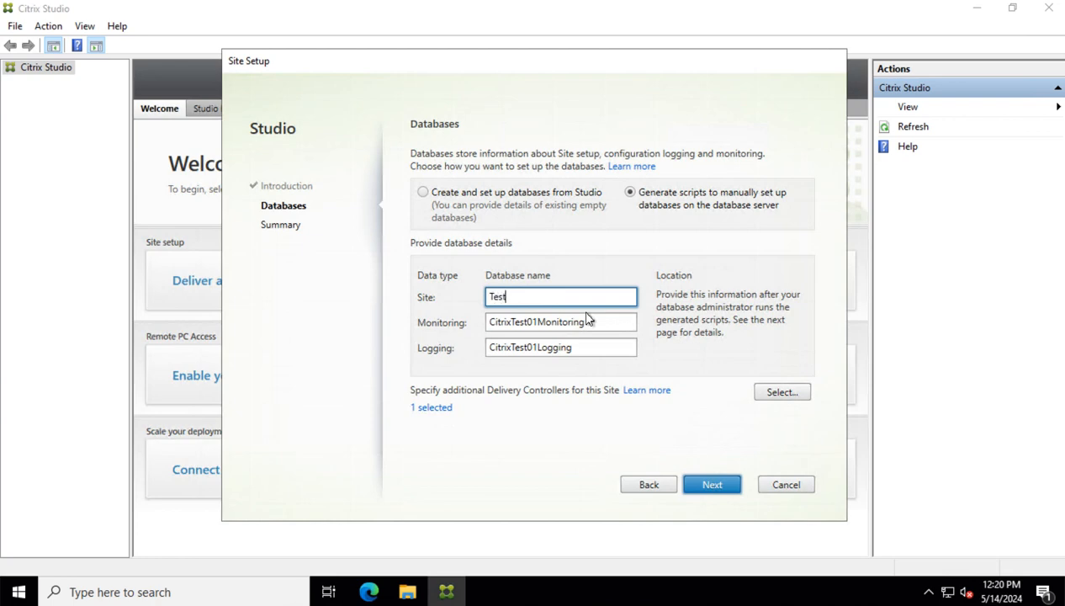
{"action": "type", "text": "DB"}
Rename the Monitoring and Logging databases to TestDB as well
{"action": "key", "text": "ctrl+a"}
{"action": "key", "text": "ctrl+c"}
{"action": "left_click_drag", "start_coordinate": [604, 324], "coordinate": [461, 328]}
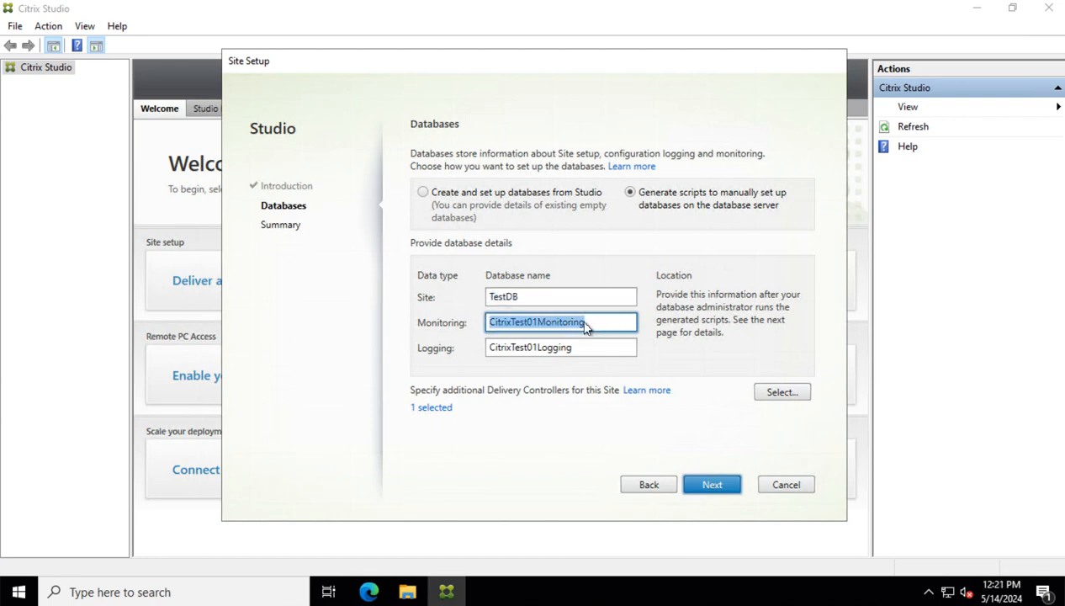
{"action": "key", "text": "ctrl+v"}
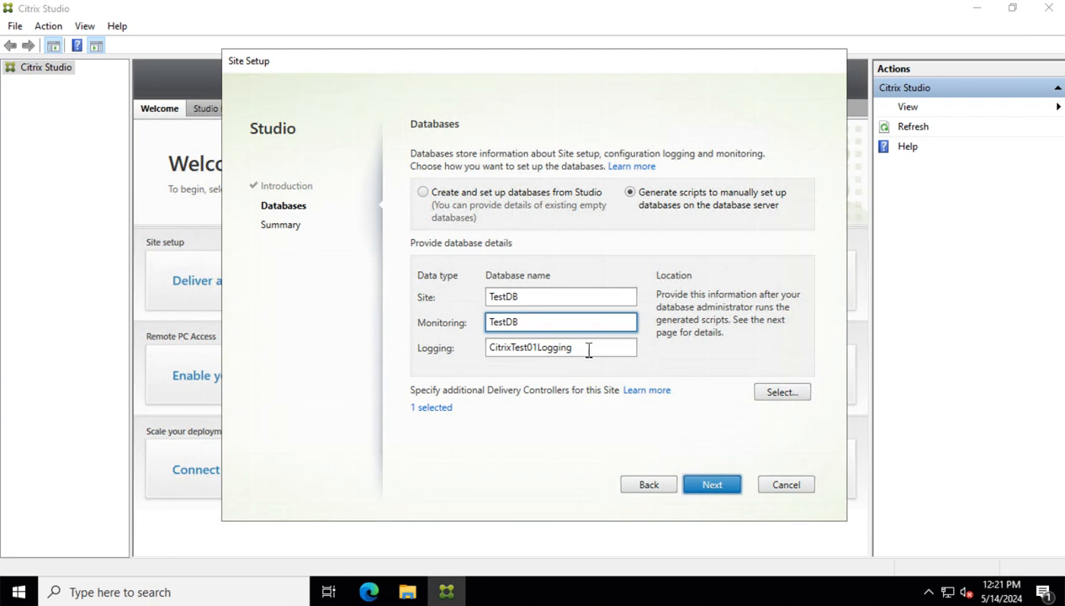
{"action": "key", "text": "Tab"}
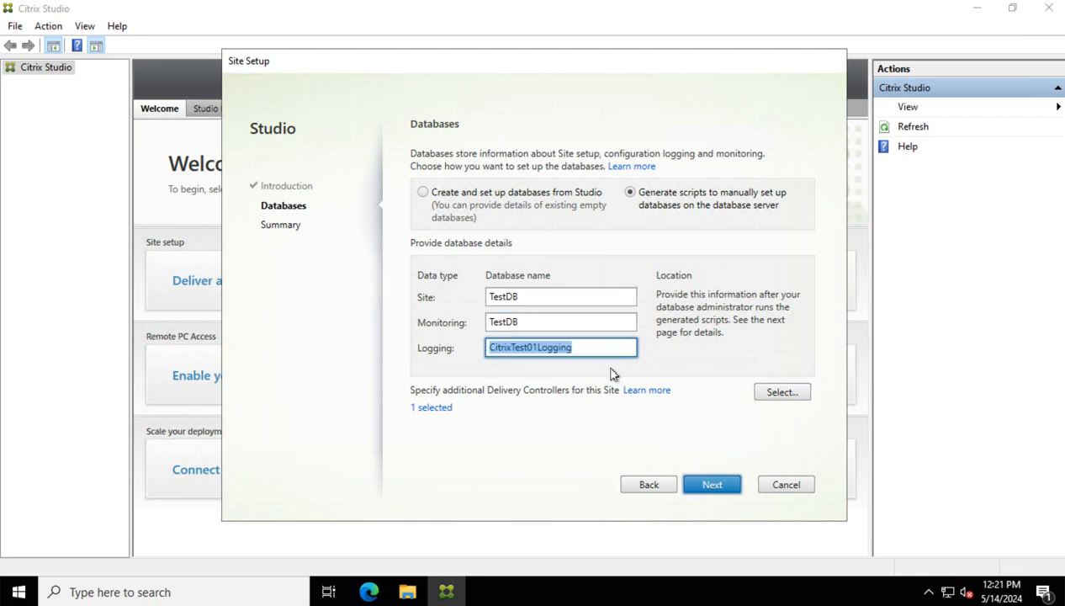
{"action": "key", "text": "ctrl+v"}
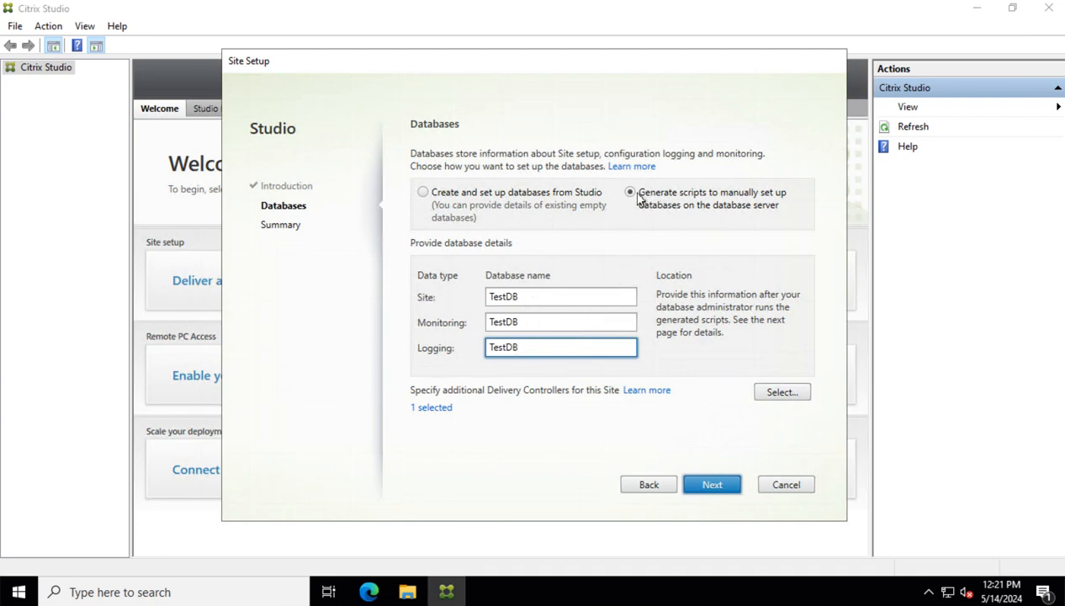
Continue to the Summary page and generate the database setup scripts for Test01
{"action": "left_click", "coordinate": [719, 488]}
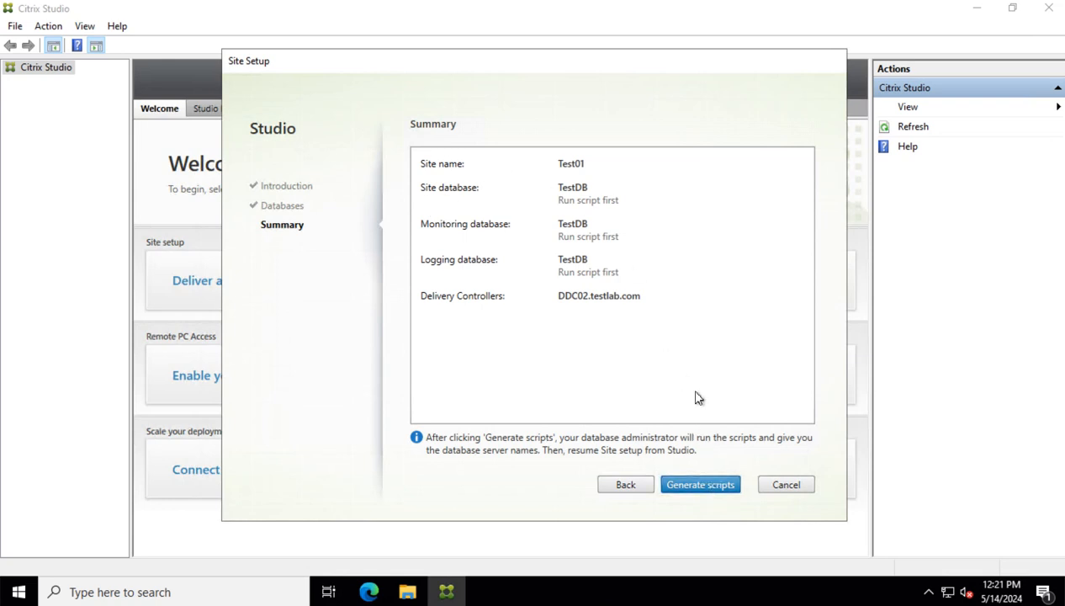
{"action": "key", "text": "Return"}
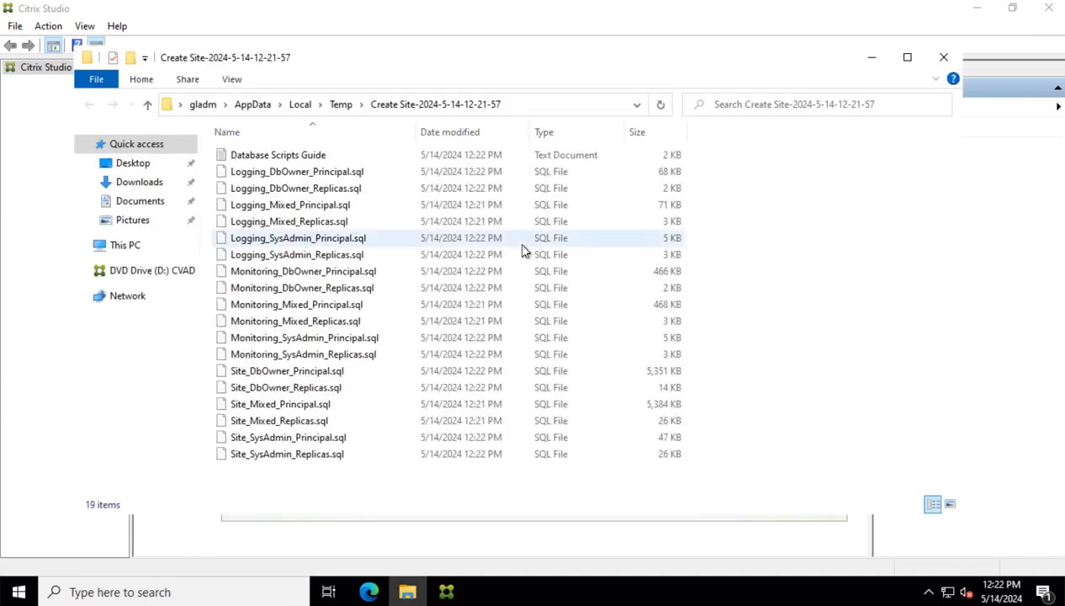
Select the Logging, Monitoring and Site DbOwner_Principal.sql scripts in the generated folder
{"action": "left_click", "coordinate": [869, 61]}
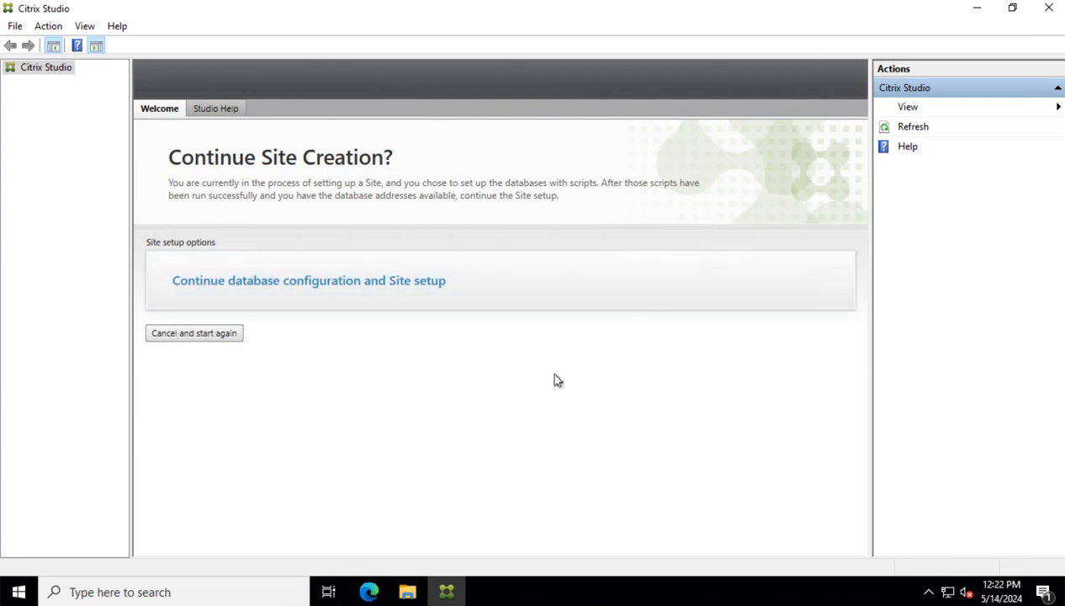
{"action": "left_click", "coordinate": [410, 598]}
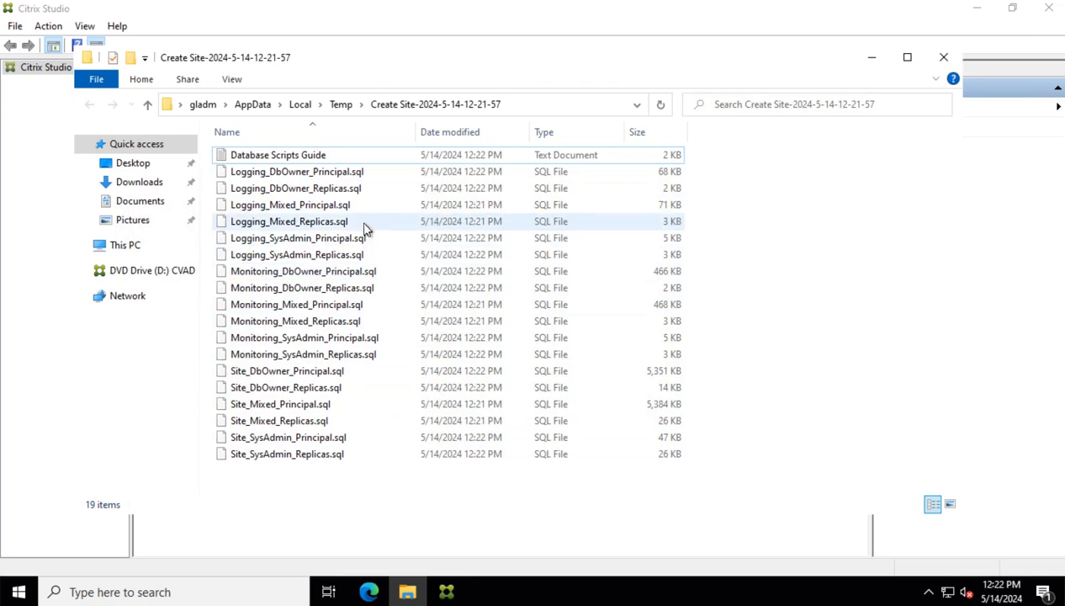
{"action": "left_click", "coordinate": [315, 174]}
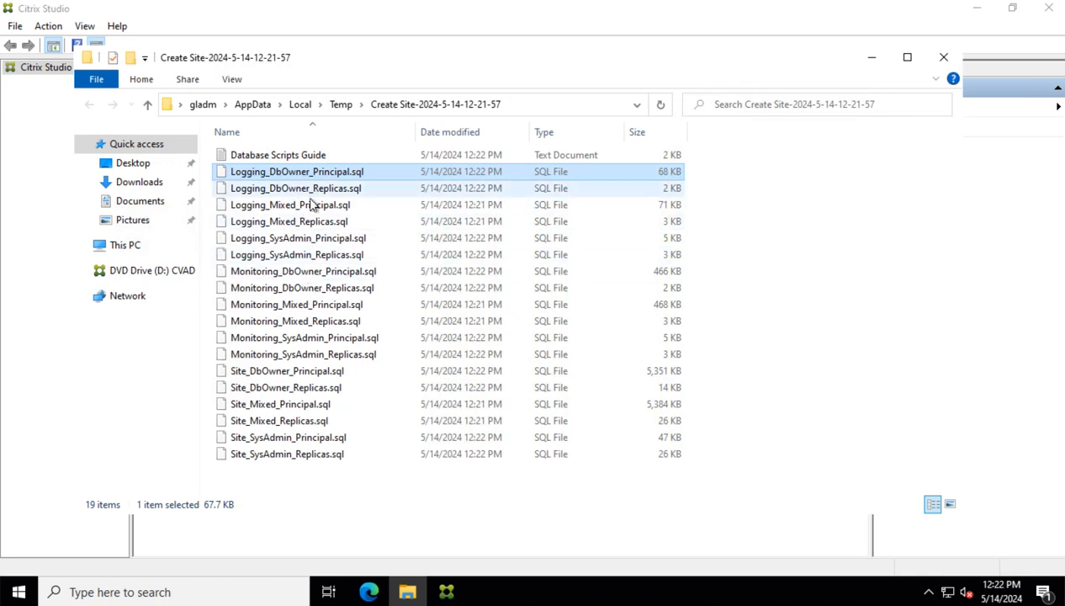
{"action": "left_click", "coordinate": [310, 276]}
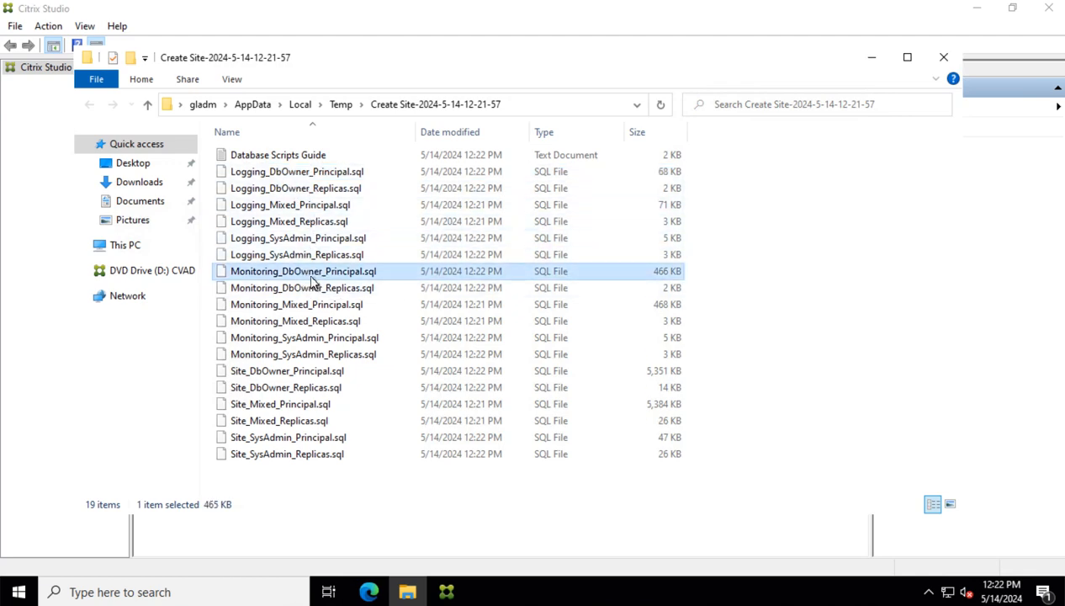
{"action": "left_click", "coordinate": [319, 175]}
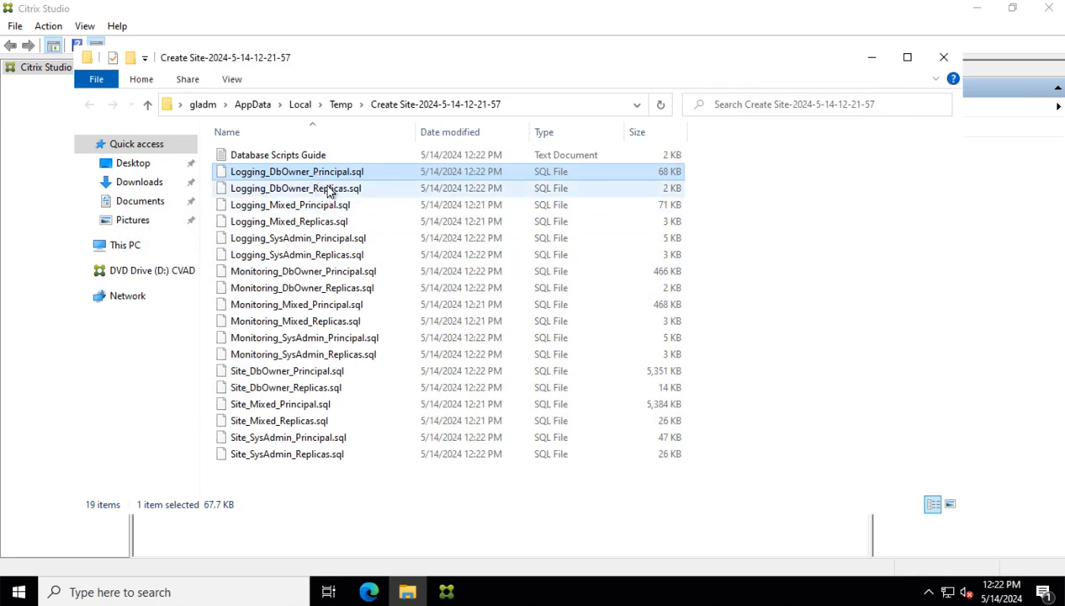
{"action": "left_click", "coordinate": [342, 242], "text": "ctrl"}
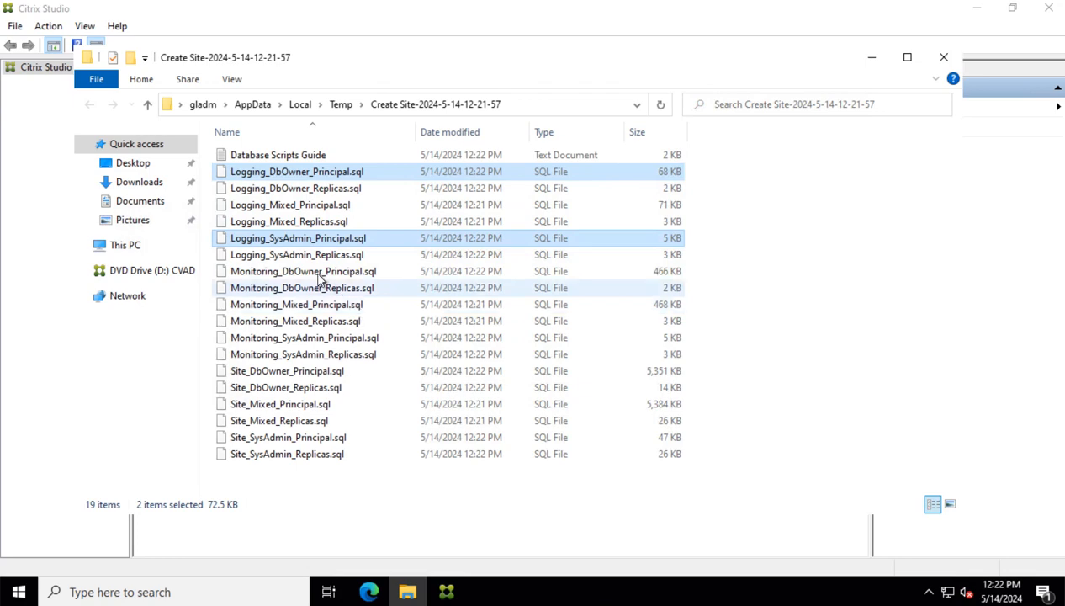
{"action": "left_click", "coordinate": [278, 245]}
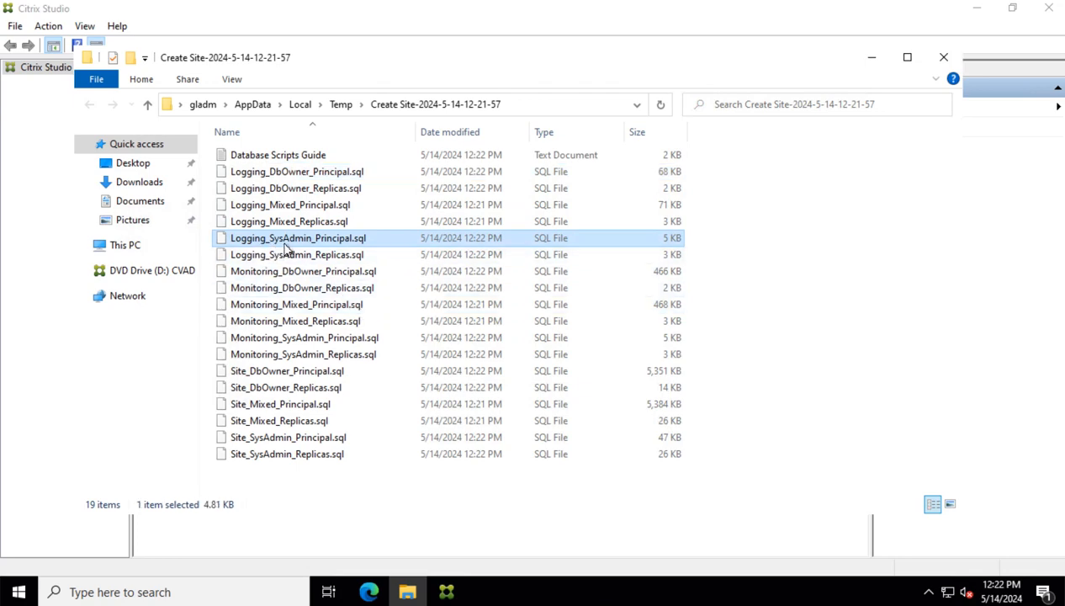
{"action": "left_click", "coordinate": [280, 171]}
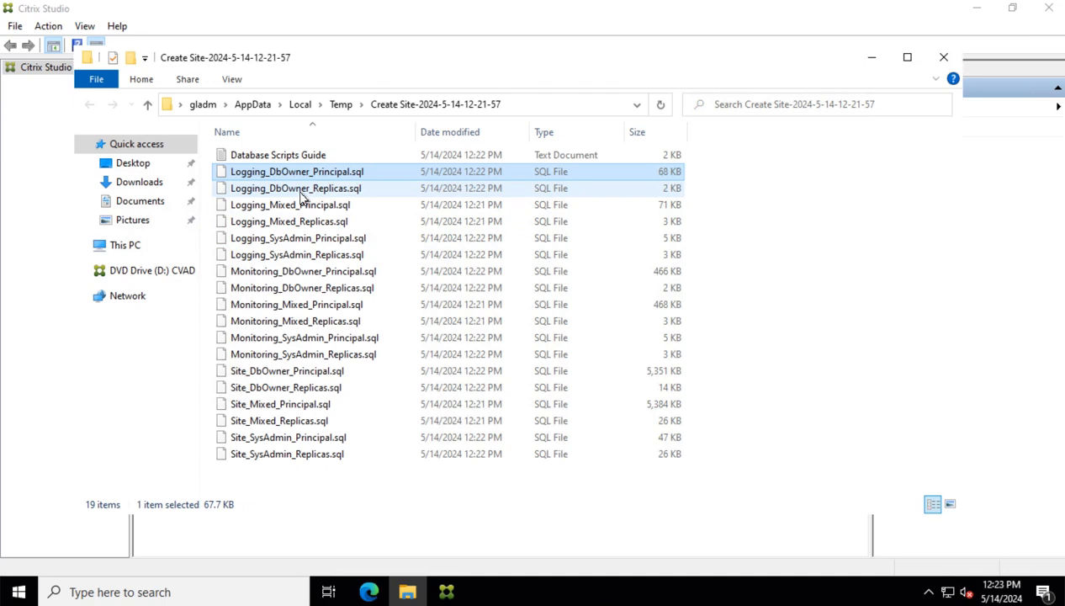
{"action": "left_click", "coordinate": [312, 276], "text": "ctrl"}
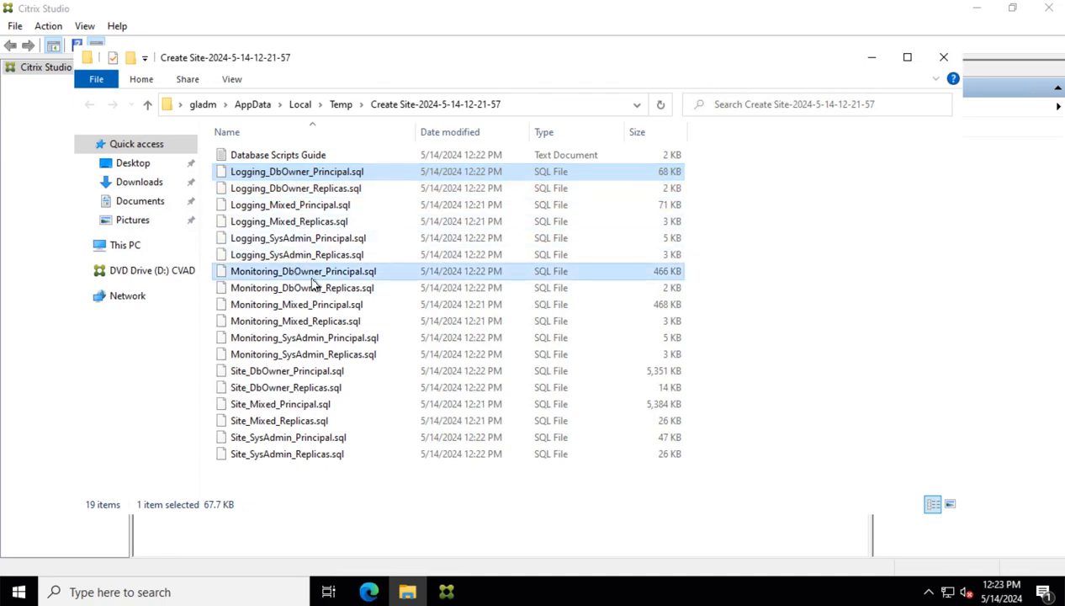
{"action": "left_click", "coordinate": [320, 375], "text": "ctrl"}
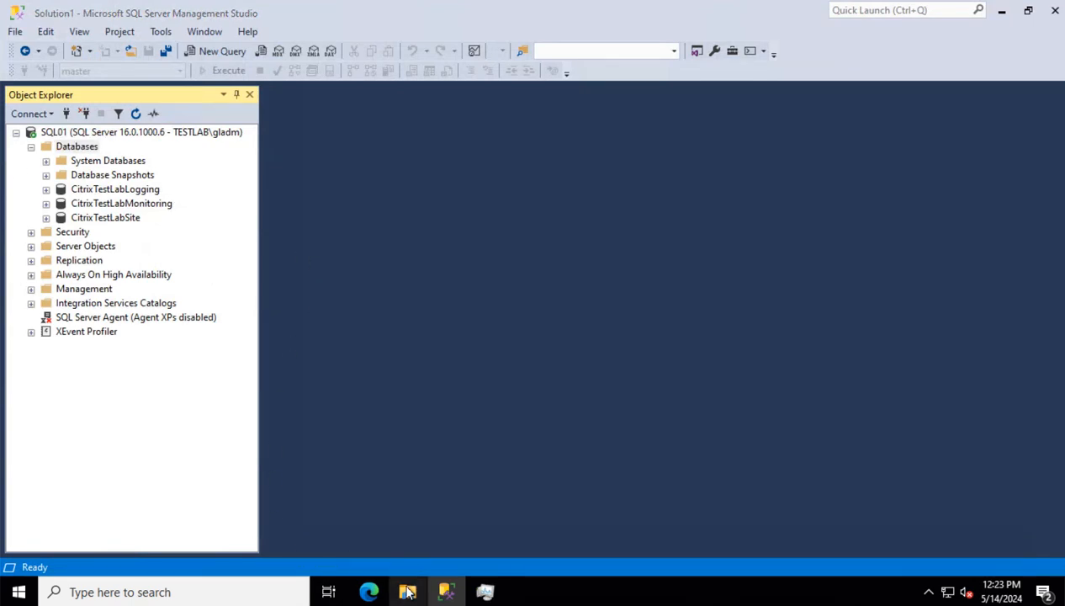
Paste the three DbOwner_Principal scripts into C:\Temp\SQL Scripts on the SQL server
{"action": "left_click", "coordinate": [408, 591]}
{"action": "left_click", "coordinate": [156, 274]}
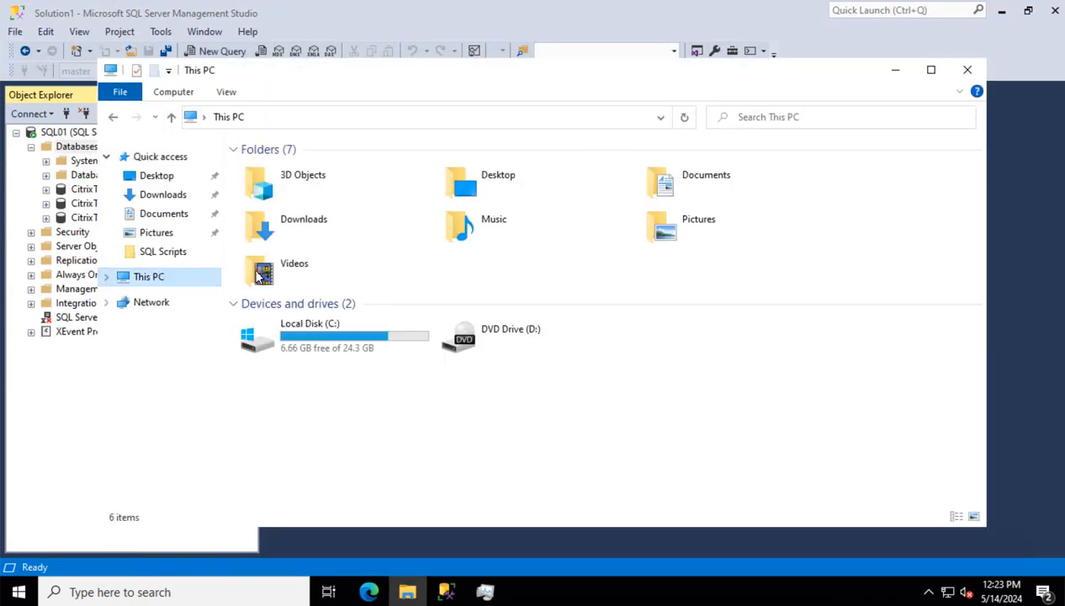
{"action": "left_click", "coordinate": [159, 252]}
{"action": "key", "text": "ctrl+v"}
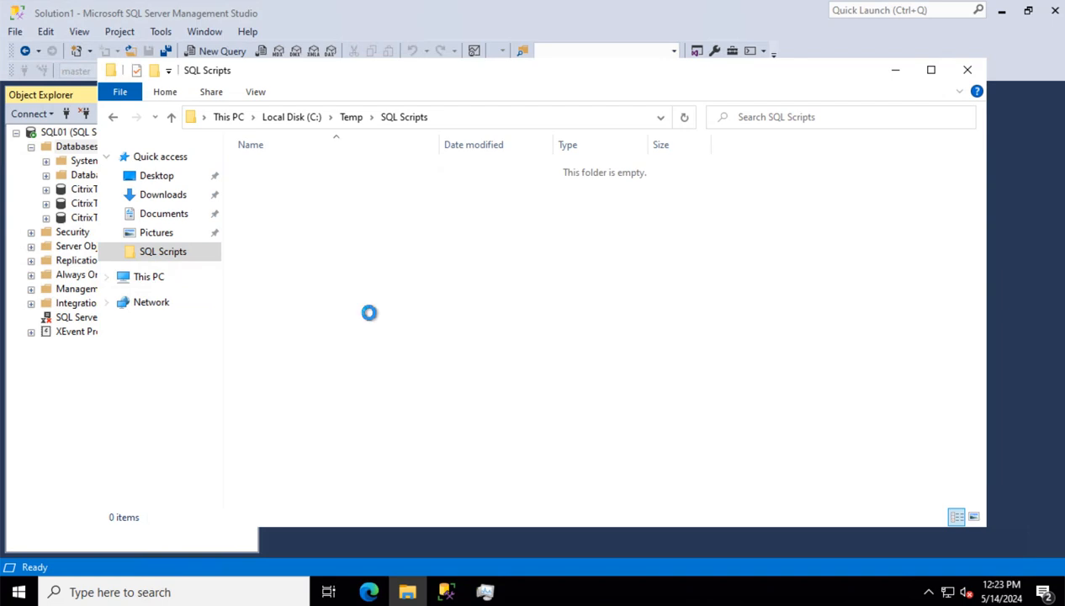
{"action": "left_click", "coordinate": [423, 308]}
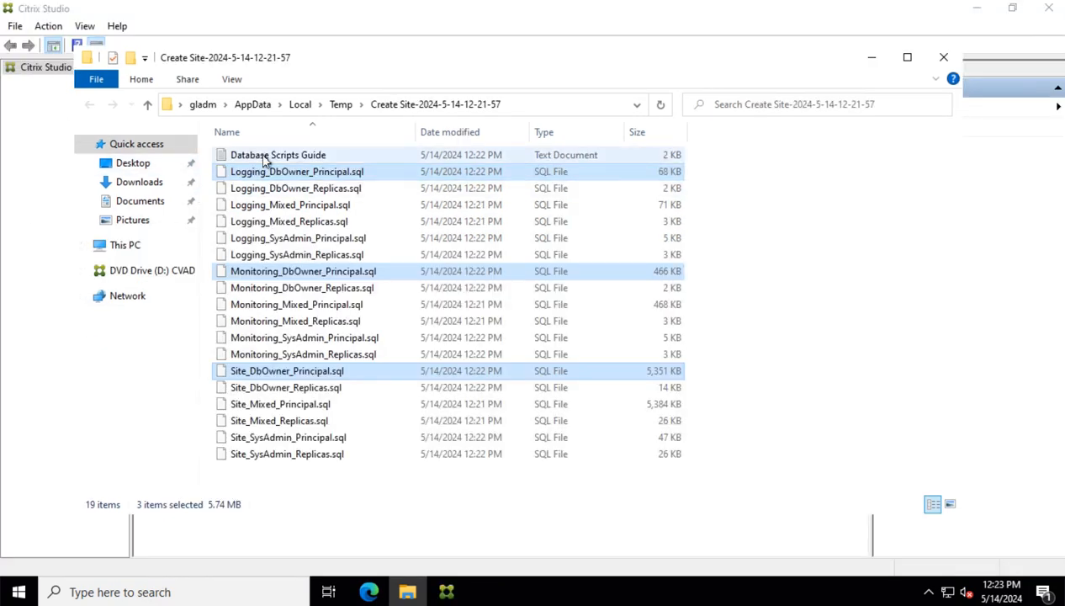
Open the Database Scripts Guide in Notepad and highlight the _100_CI_AS_KS collation and SQLCMD notes
{"action": "left_click", "coordinate": [264, 157]}
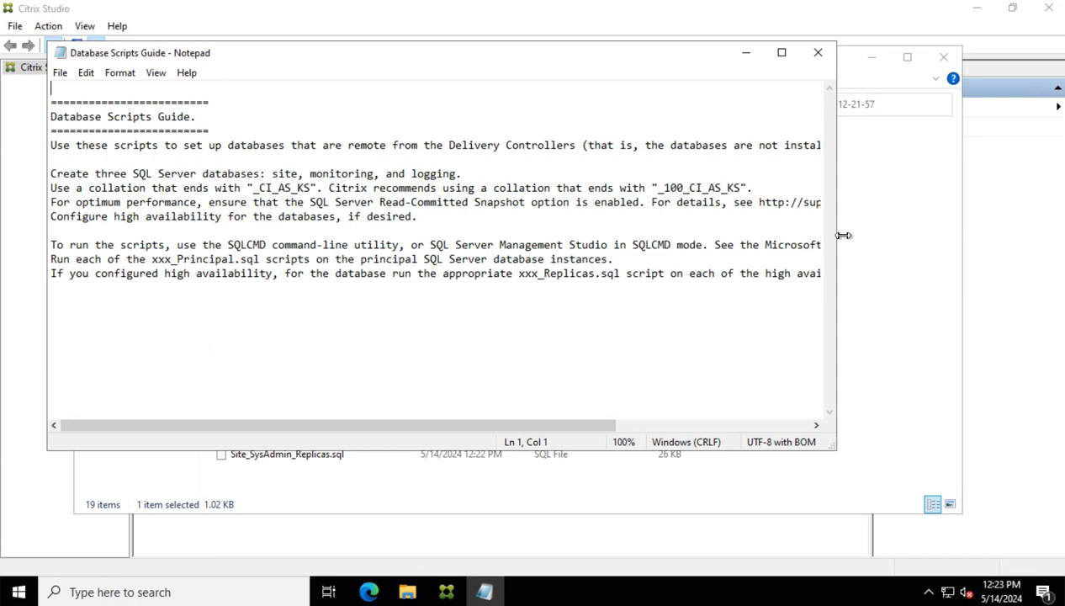
{"action": "left_click_drag", "start_coordinate": [839, 237], "coordinate": [1021, 232]}
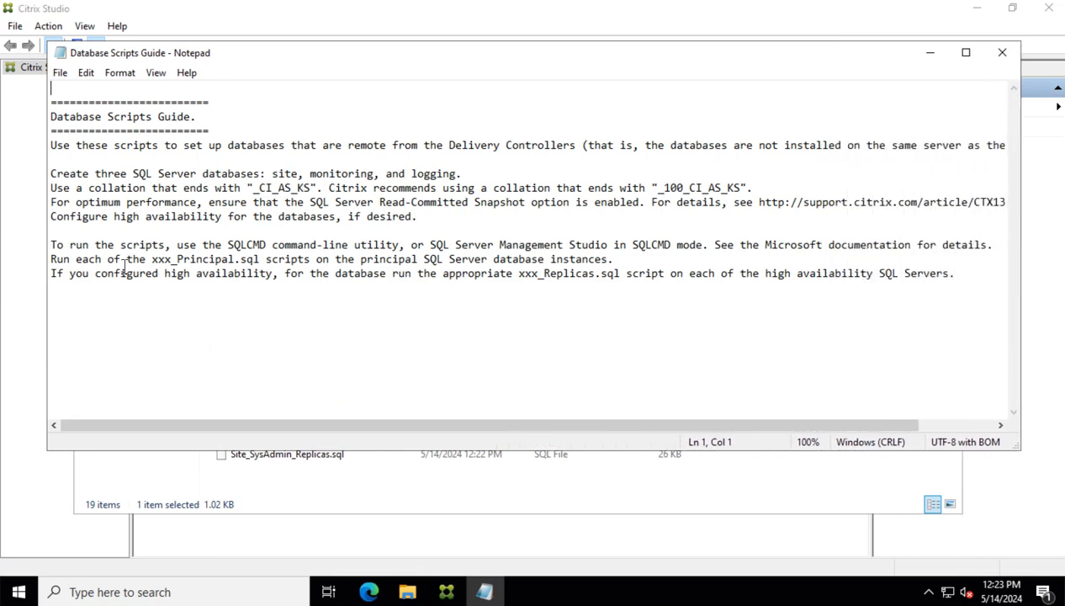
{"action": "left_click_drag", "start_coordinate": [89, 187], "coordinate": [178, 188]}
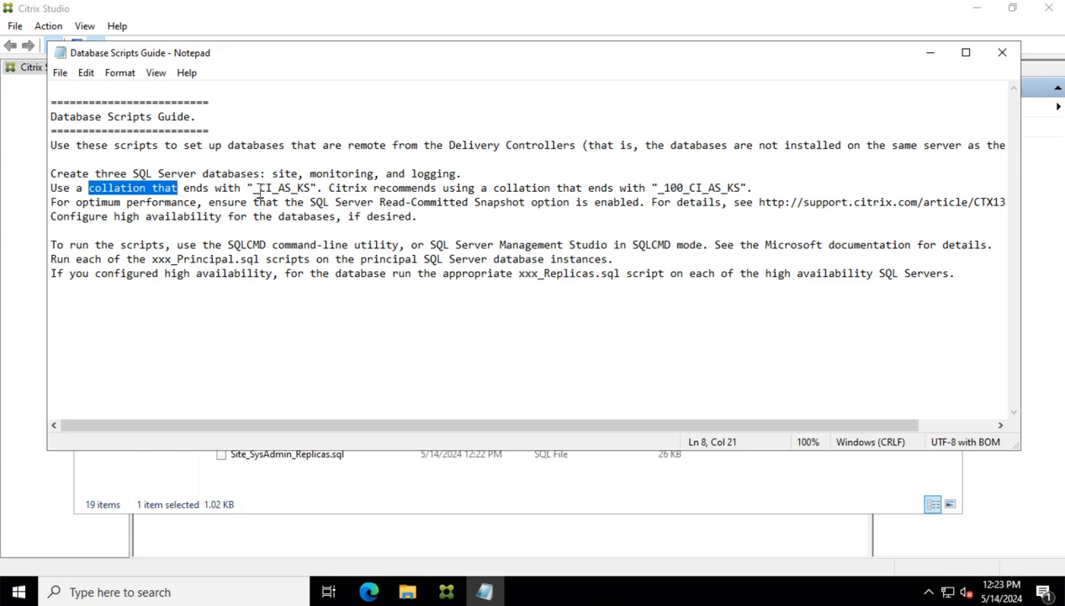
{"action": "left_click", "coordinate": [260, 189]}
{"action": "left_click_drag", "start_coordinate": [661, 189], "coordinate": [744, 192]}
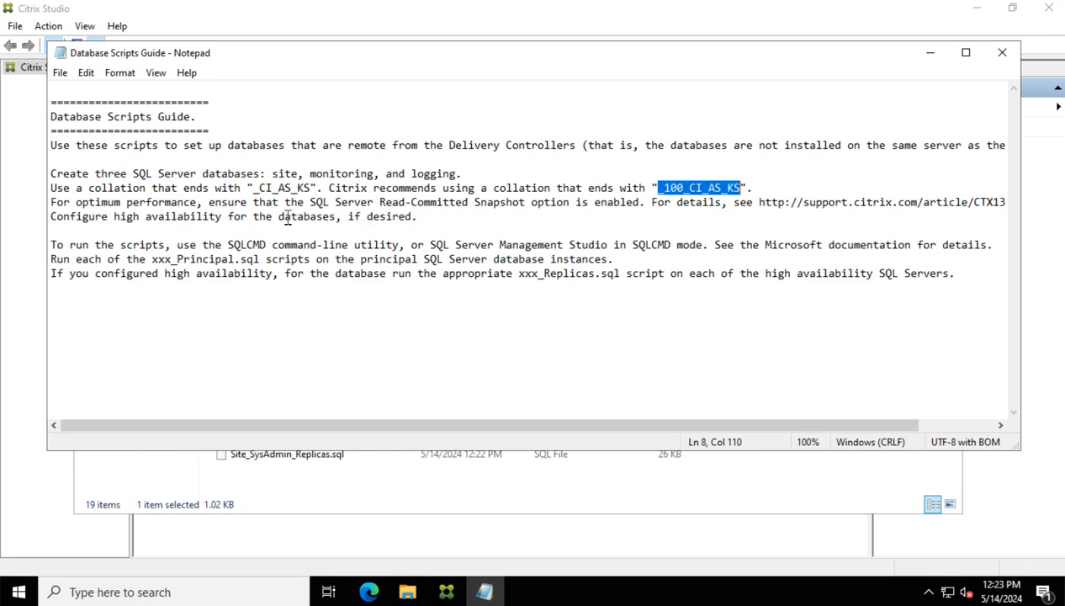
{"action": "double_click", "coordinate": [231, 245]}
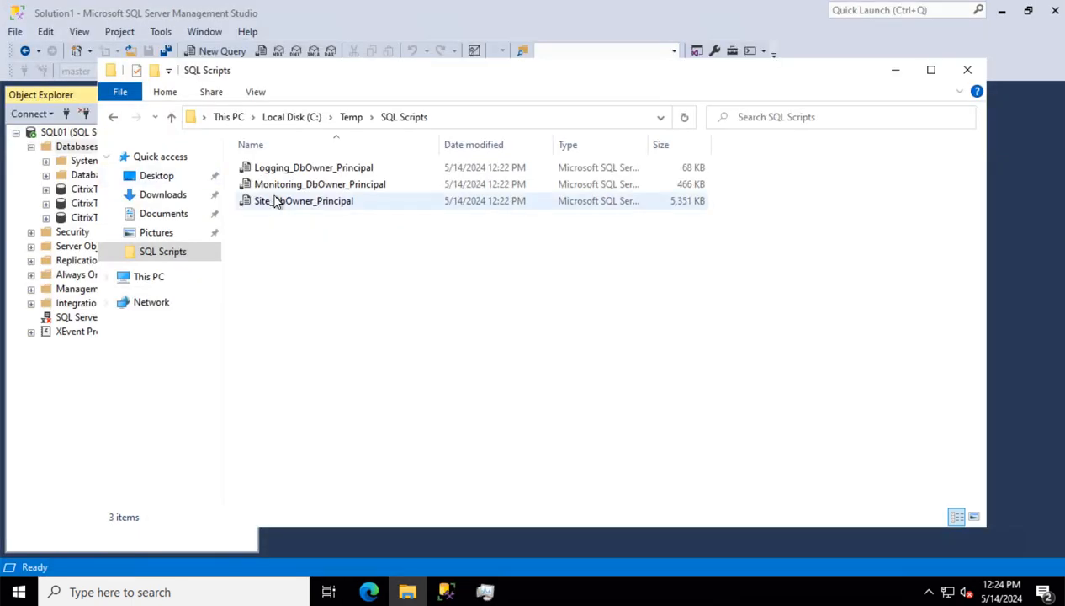
Start a new database under SQL01's Databases node and enter the name 'TesrDB'
{"action": "left_click", "coordinate": [890, 73]}
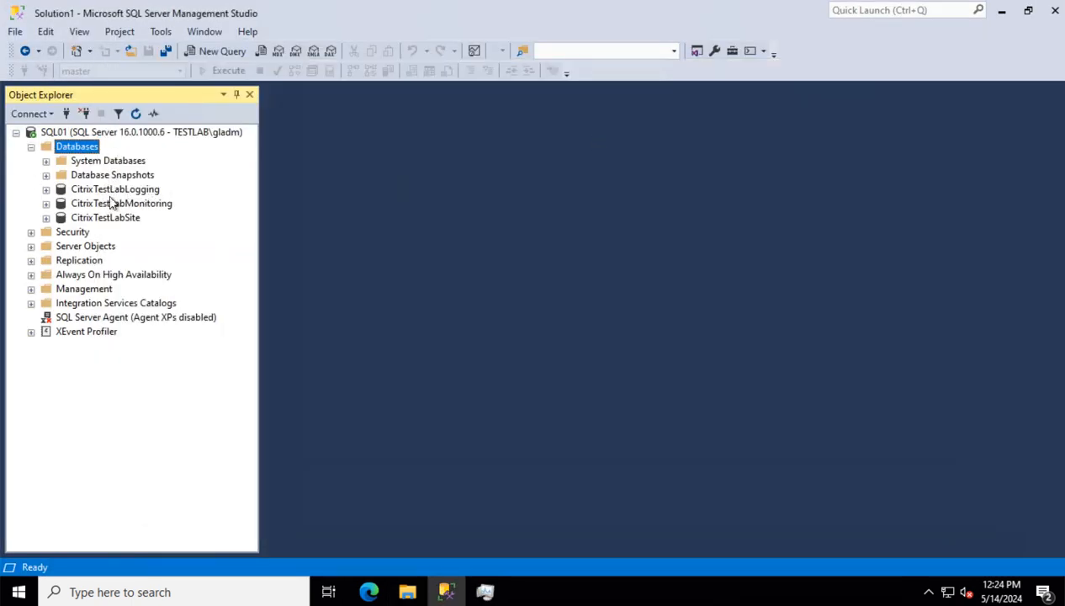
{"action": "right_click", "coordinate": [80, 154]}
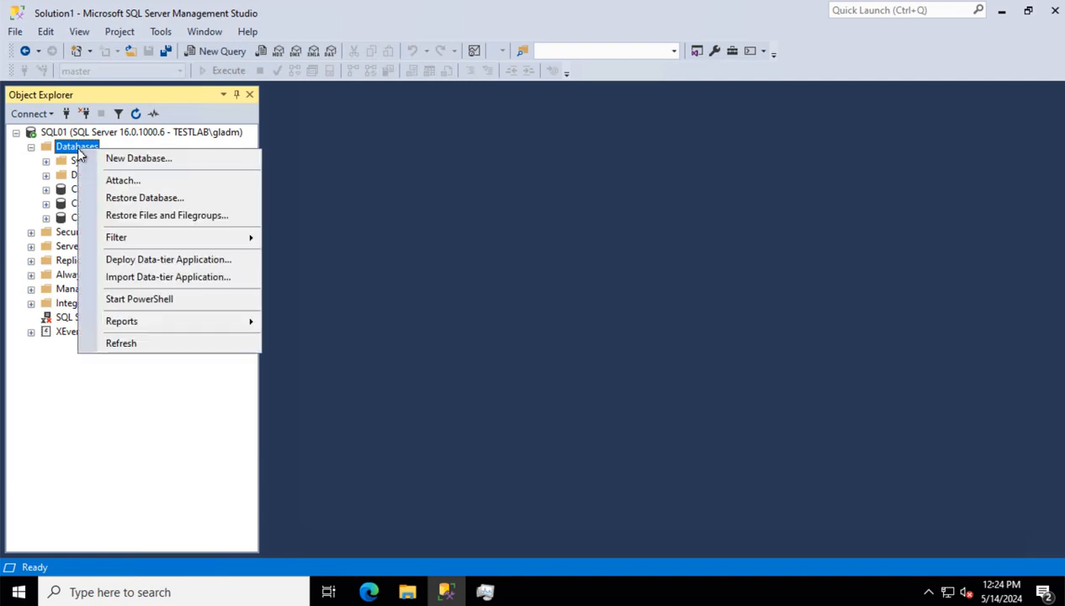
{"action": "left_click", "coordinate": [133, 160]}
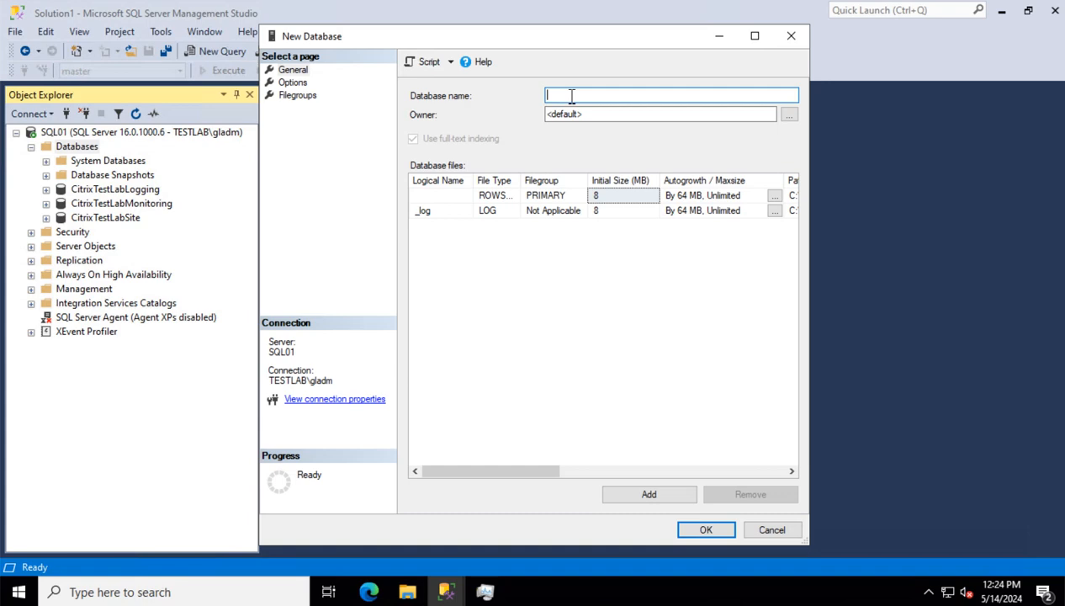
{"action": "type", "text": "Te"}
{"action": "type", "text": "sr"}
{"action": "type", "text": "DB"}
{"action": "left_click", "coordinate": [407, 591]}
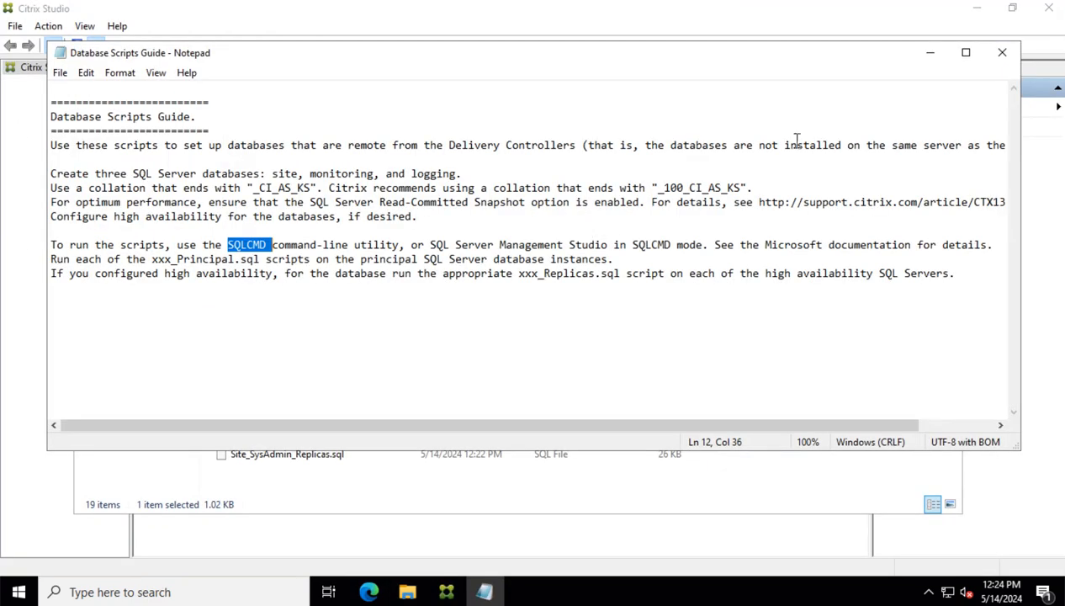
Continue database configuration and Site setup in Citrix Studio to reach the Databases step
{"action": "left_click", "coordinate": [930, 52]}
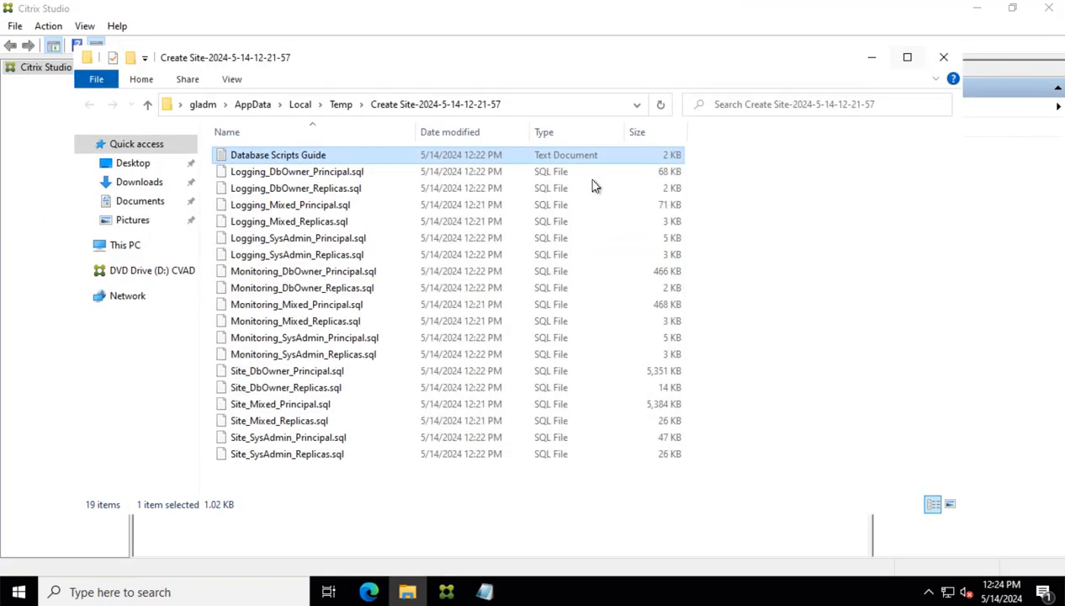
{"action": "left_click", "coordinate": [871, 63]}
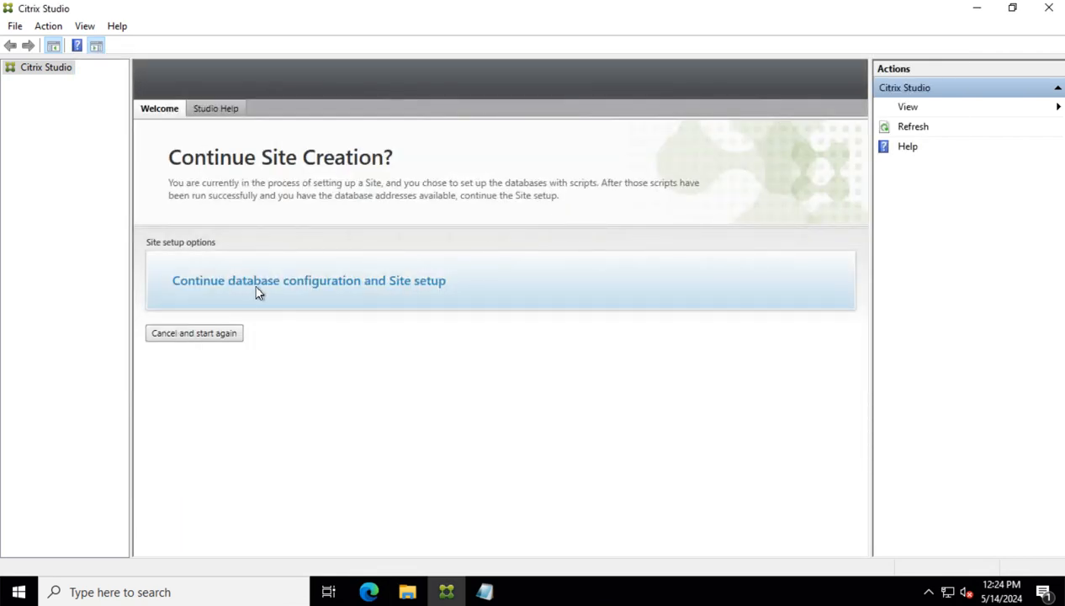
{"action": "left_click", "coordinate": [459, 289]}
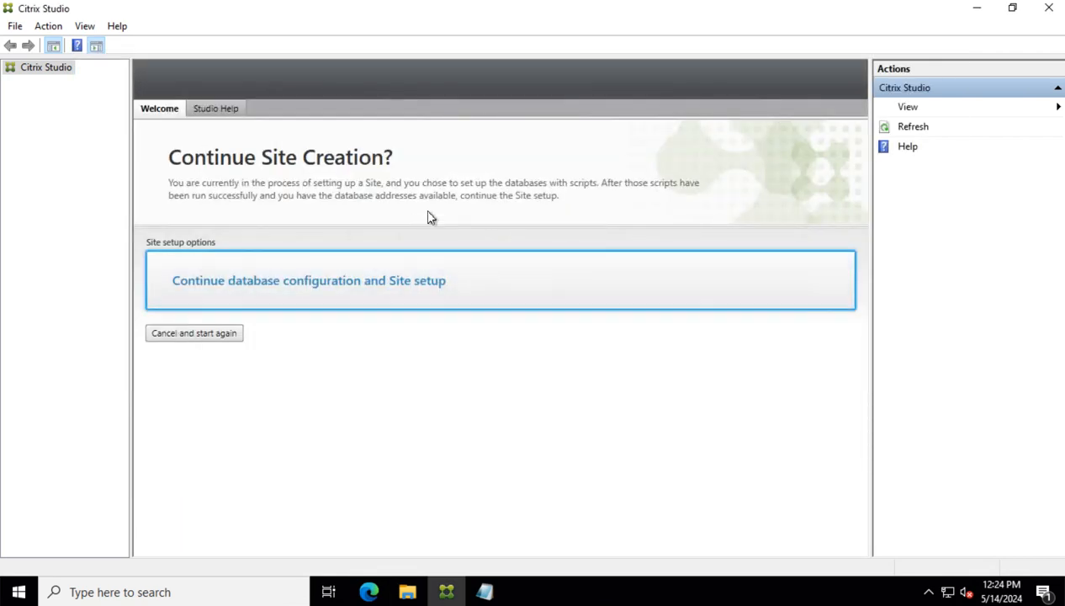
{"action": "left_click", "coordinate": [366, 276]}
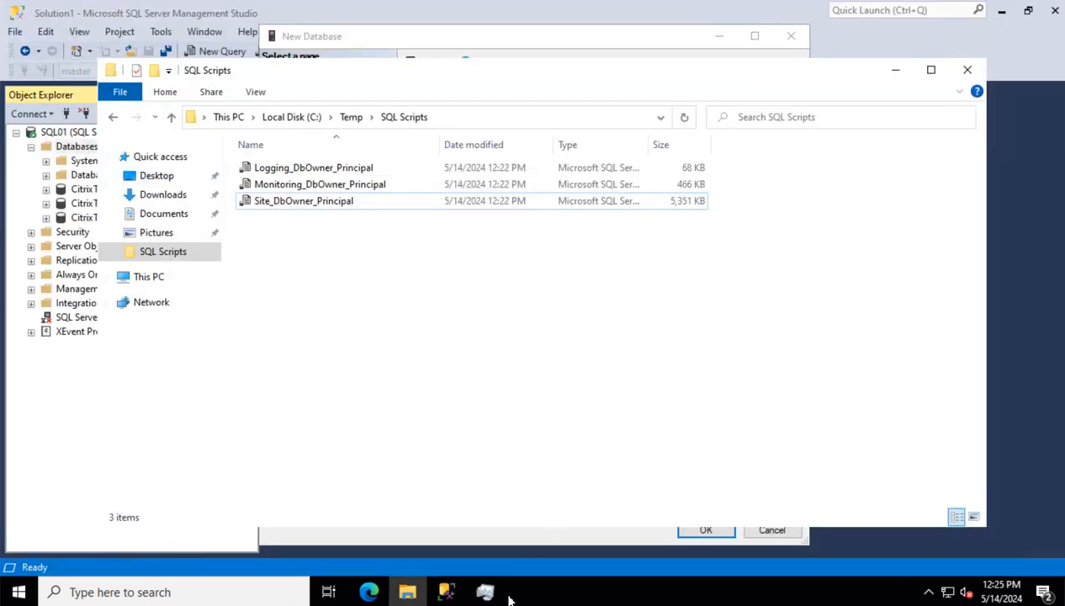
On the new database's Options page, set the collation to Assamese_100_CS_AI_KS_SC_UTF8
{"action": "mouse_move", "coordinate": [446, 595]}
{"action": "left_click", "coordinate": [537, 532]}
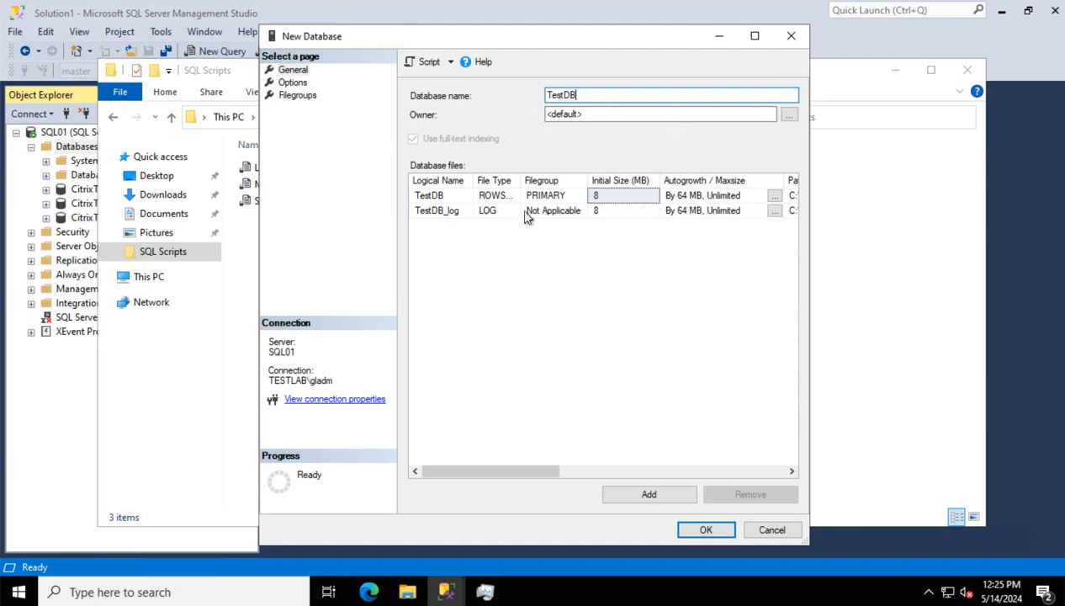
{"action": "left_click", "coordinate": [293, 83]}
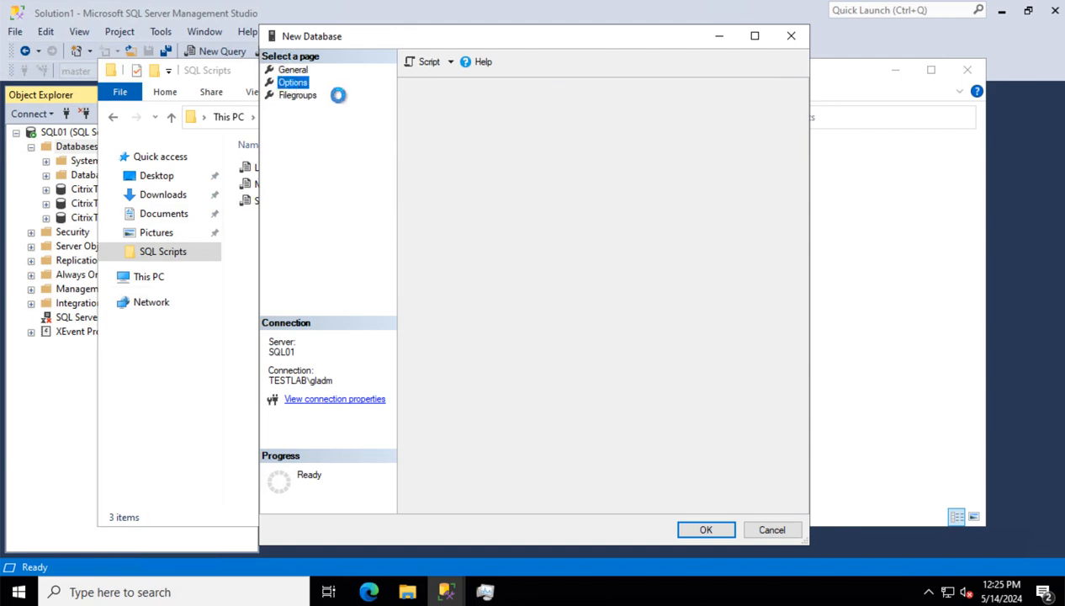
{"action": "left_click", "coordinate": [608, 100]}
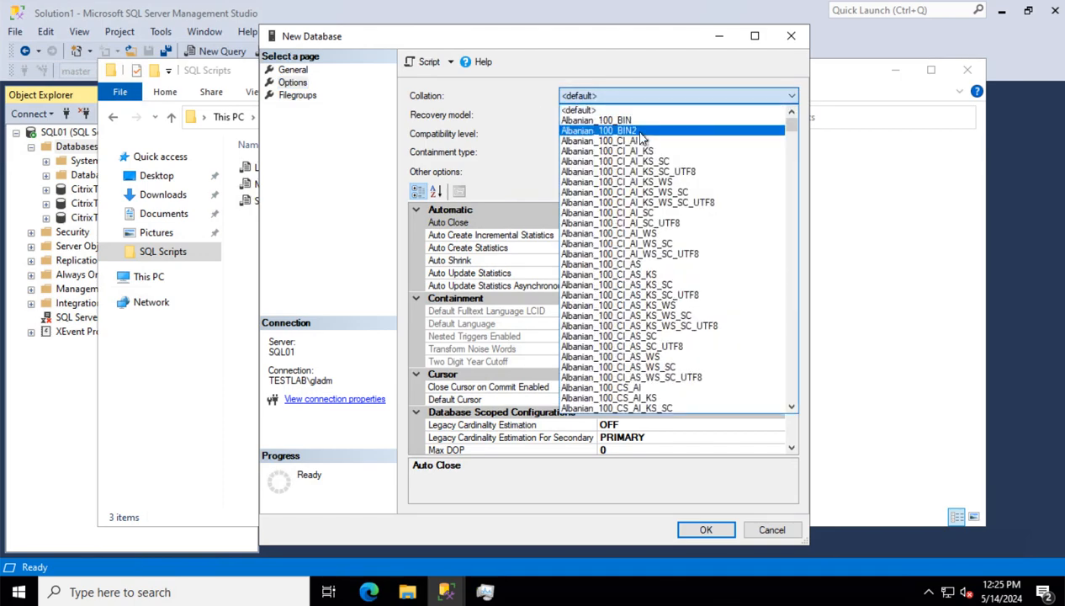
{"action": "scroll", "coordinate": [665, 202], "scroll_direction": "down", "scroll_amount": 9}
{"action": "scroll", "coordinate": [669, 210], "scroll_direction": "down", "scroll_amount": 20}
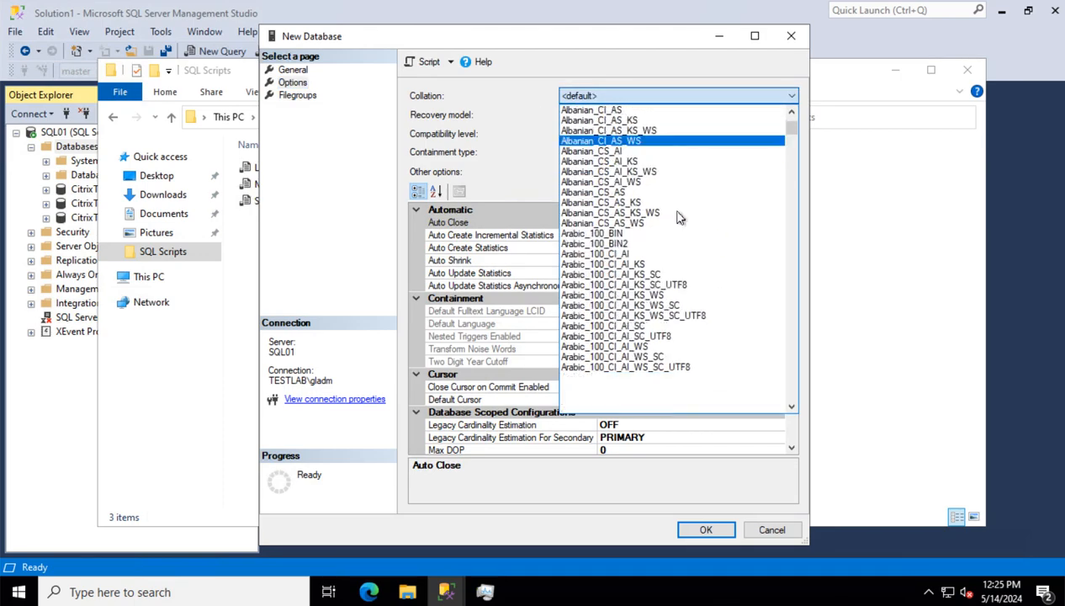
{"action": "scroll", "coordinate": [672, 236], "scroll_direction": "down", "scroll_amount": 11}
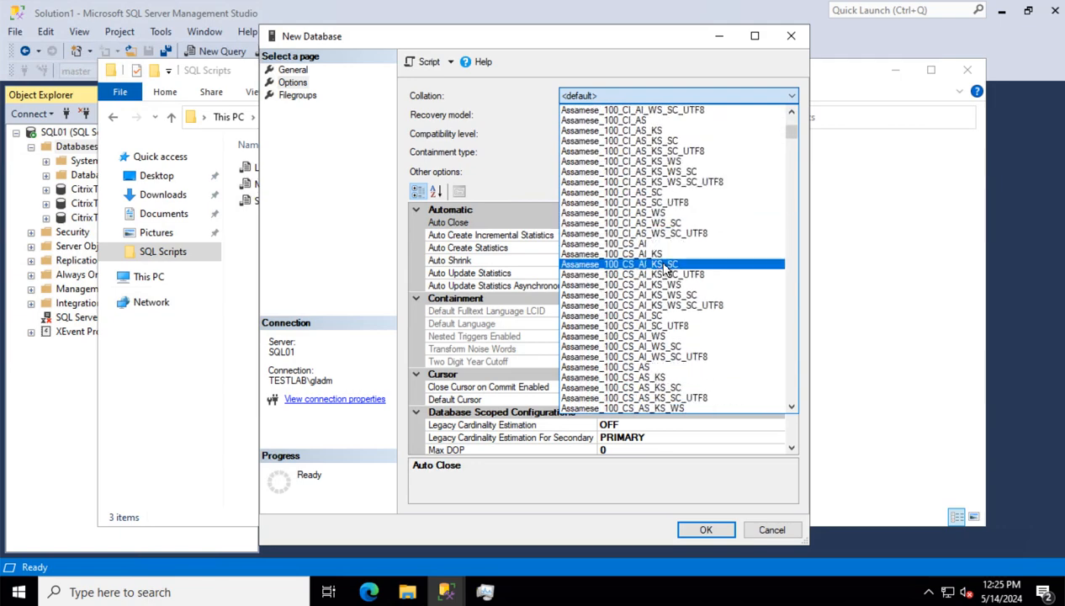
{"action": "left_click", "coordinate": [627, 275]}
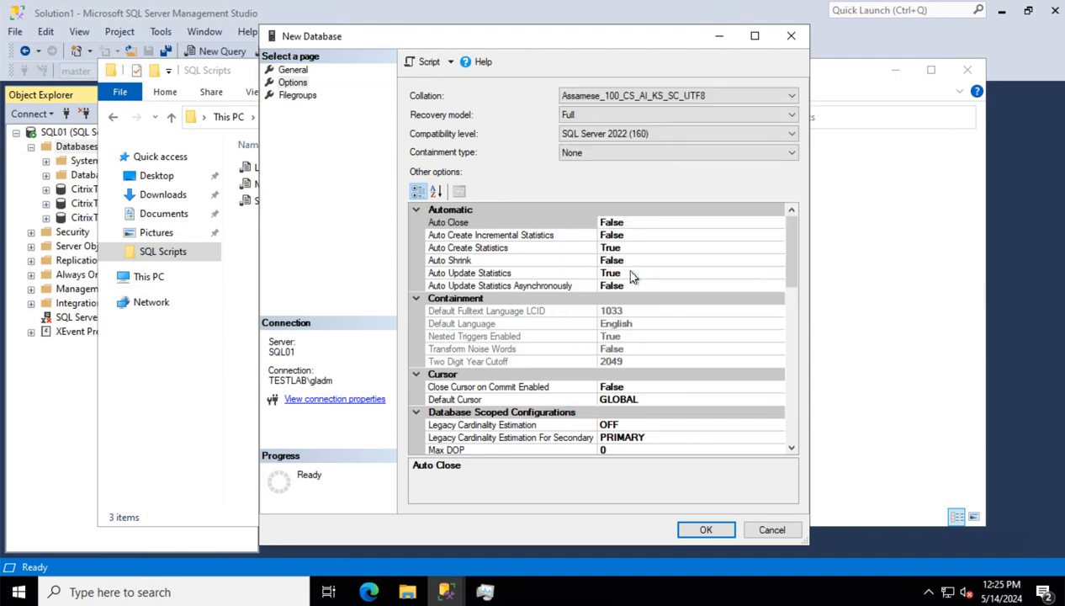
Browse the collation list again, jumping to the S entries and scrolling through them
{"action": "left_click", "coordinate": [596, 99]}
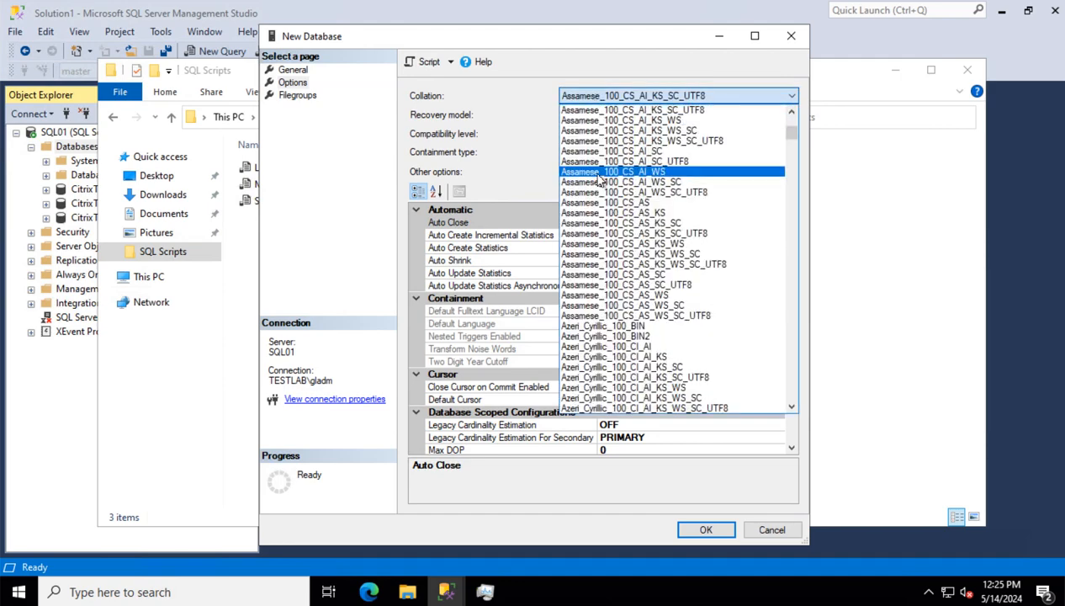
{"action": "key", "text": "s"}
{"action": "scroll", "coordinate": [652, 348], "scroll_direction": "down", "scroll_amount": 20}
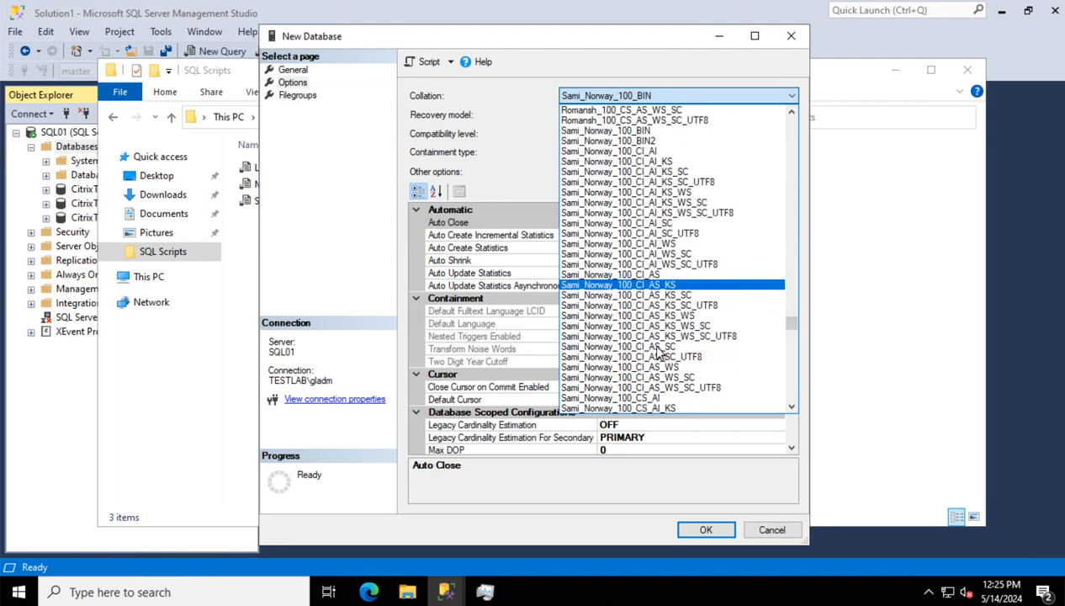
{"action": "scroll", "coordinate": [665, 352], "scroll_direction": "down", "scroll_amount": 20}
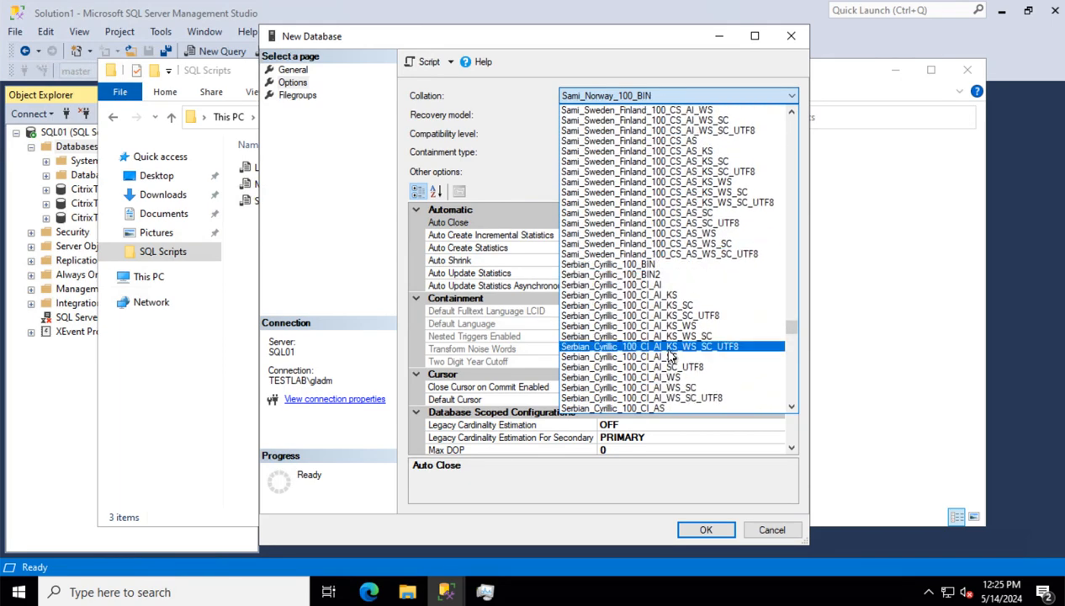
{"action": "scroll", "coordinate": [671, 356], "scroll_direction": "down", "scroll_amount": 20}
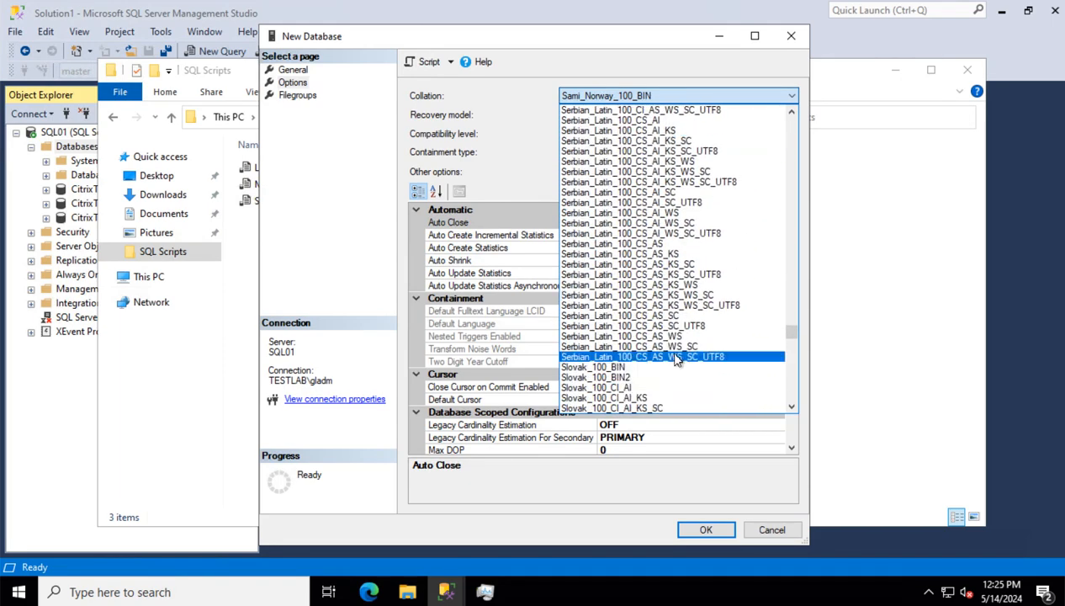
{"action": "scroll", "coordinate": [673, 360], "scroll_direction": "down", "scroll_amount": 20}
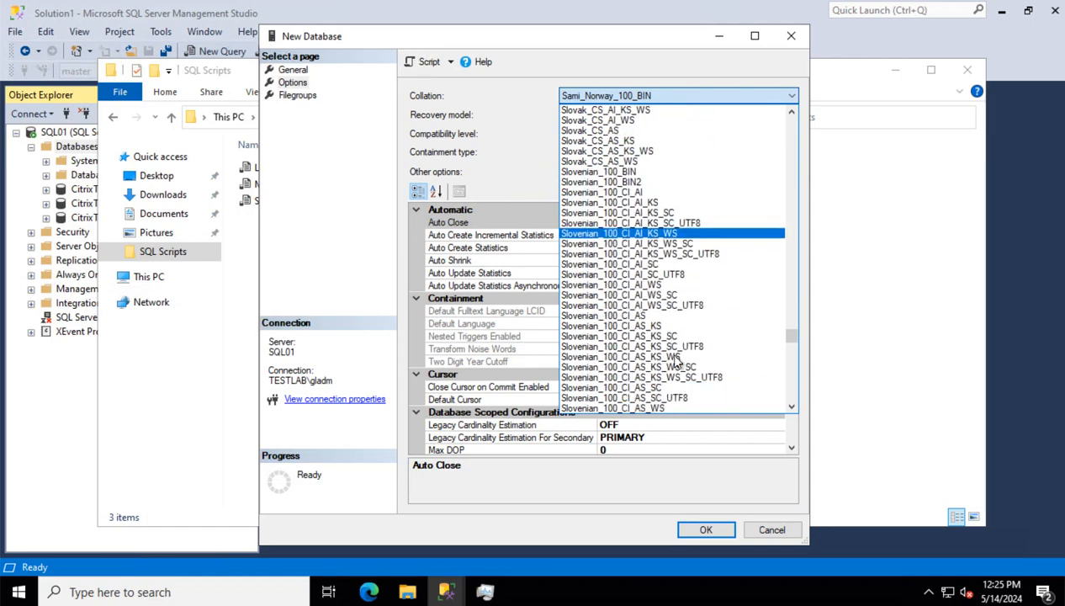
{"action": "scroll", "coordinate": [673, 359], "scroll_direction": "down", "scroll_amount": 3}
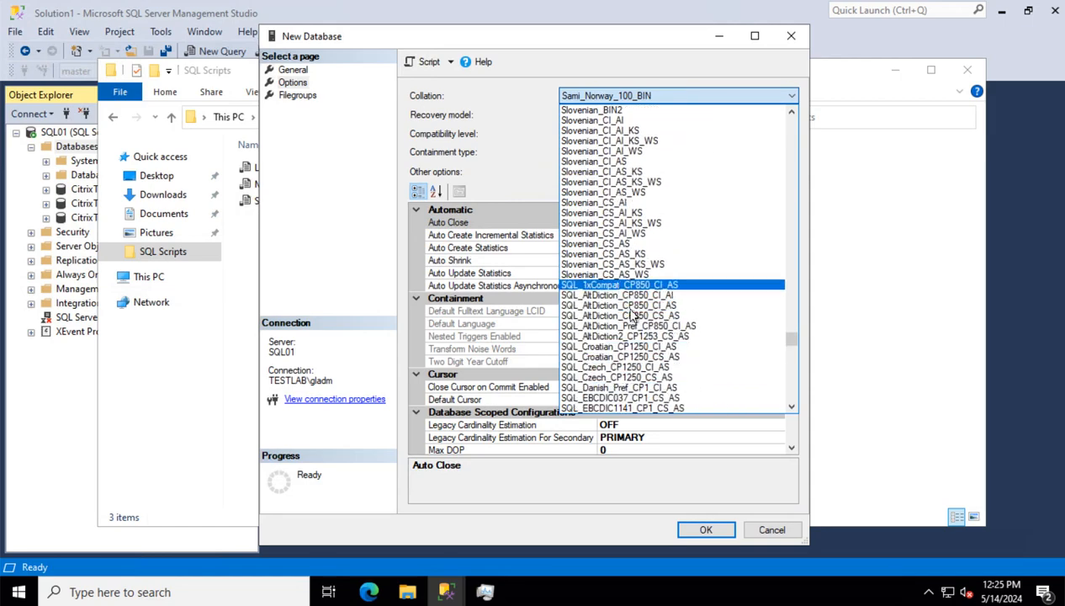
{"action": "scroll", "coordinate": [643, 339], "scroll_direction": "down", "scroll_amount": 3}
{"action": "scroll", "coordinate": [643, 339], "scroll_direction": "down", "scroll_amount": 14}
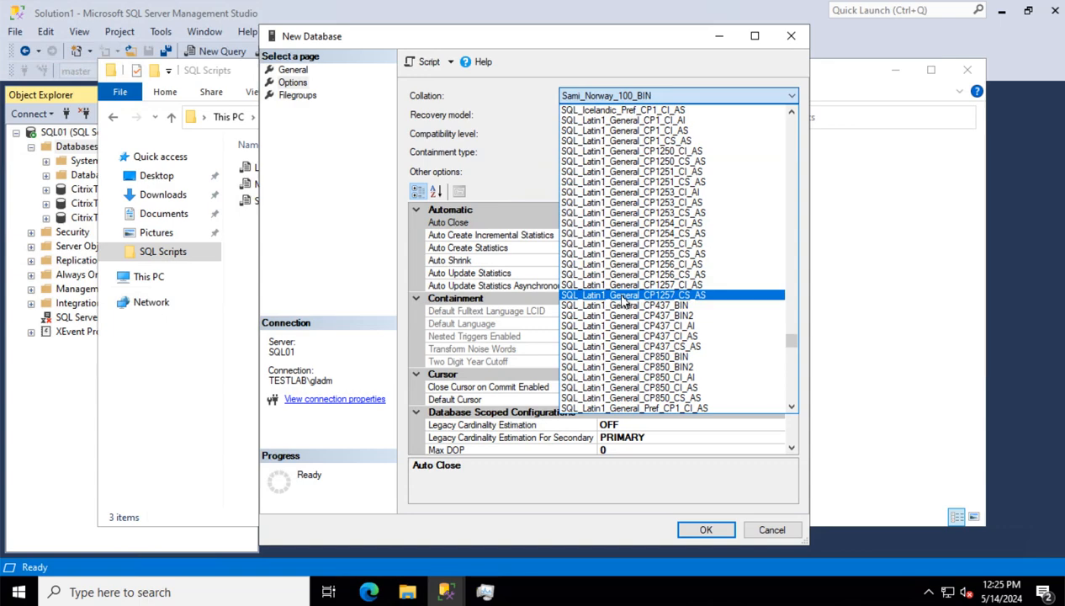
{"action": "scroll", "coordinate": [625, 307], "scroll_direction": "down", "scroll_amount": 3}
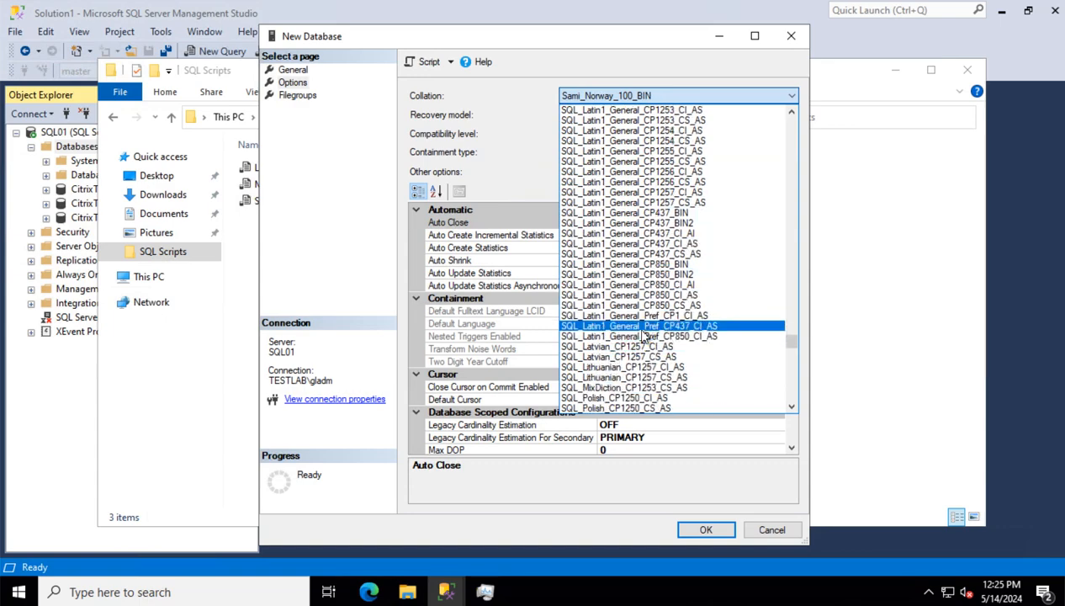
{"action": "scroll", "coordinate": [652, 337], "scroll_direction": "up", "scroll_amount": 2}
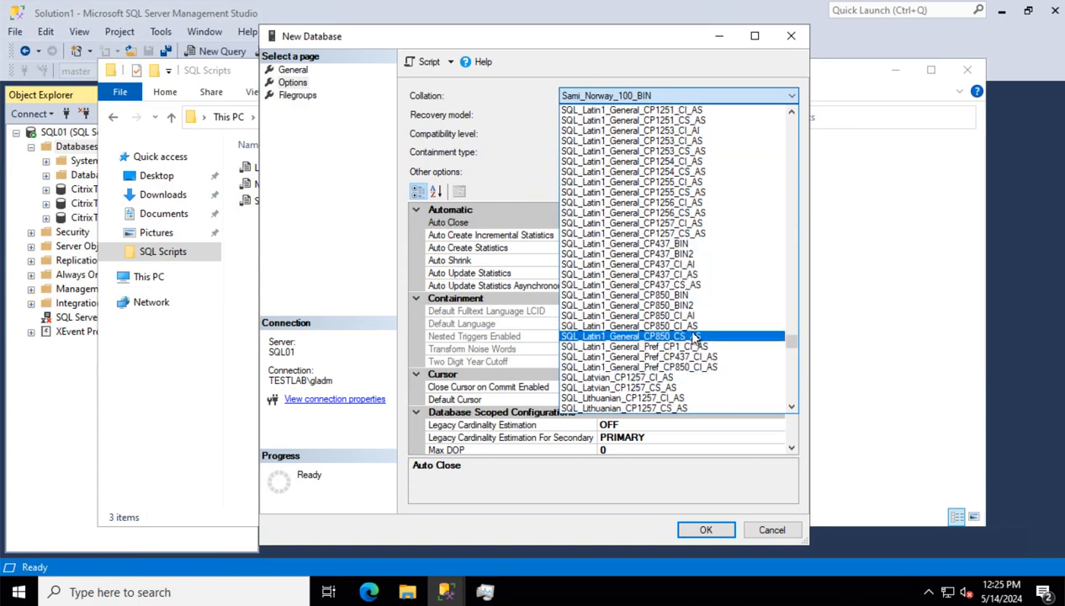
{"action": "scroll", "coordinate": [695, 337], "scroll_direction": "up", "scroll_amount": 2}
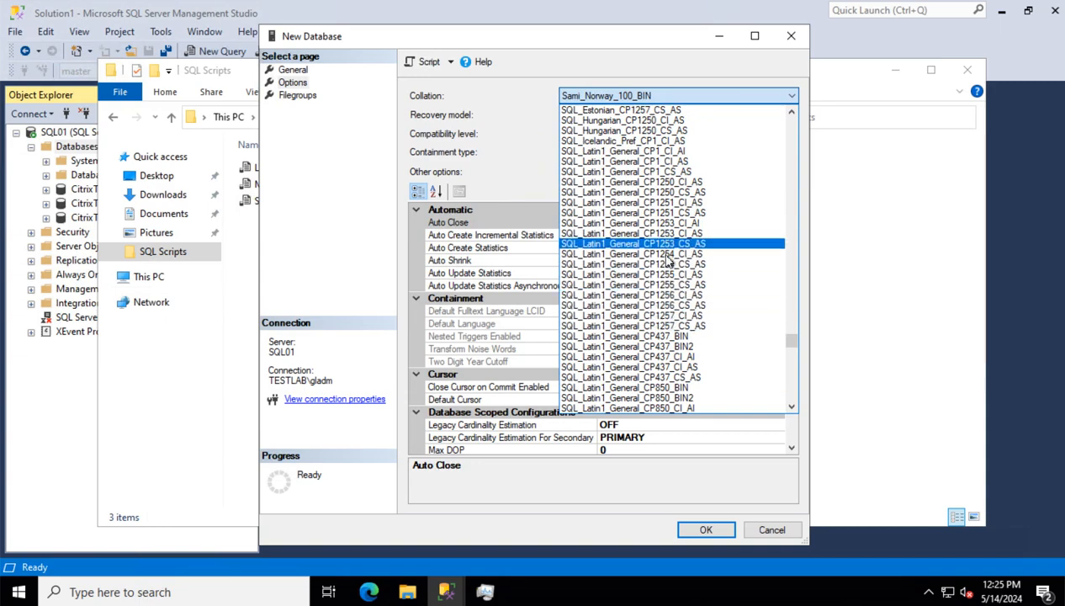
{"action": "scroll", "coordinate": [668, 294], "scroll_direction": "down", "scroll_amount": 3}
{"action": "scroll", "coordinate": [673, 294], "scroll_direction": "down", "scroll_amount": 8}
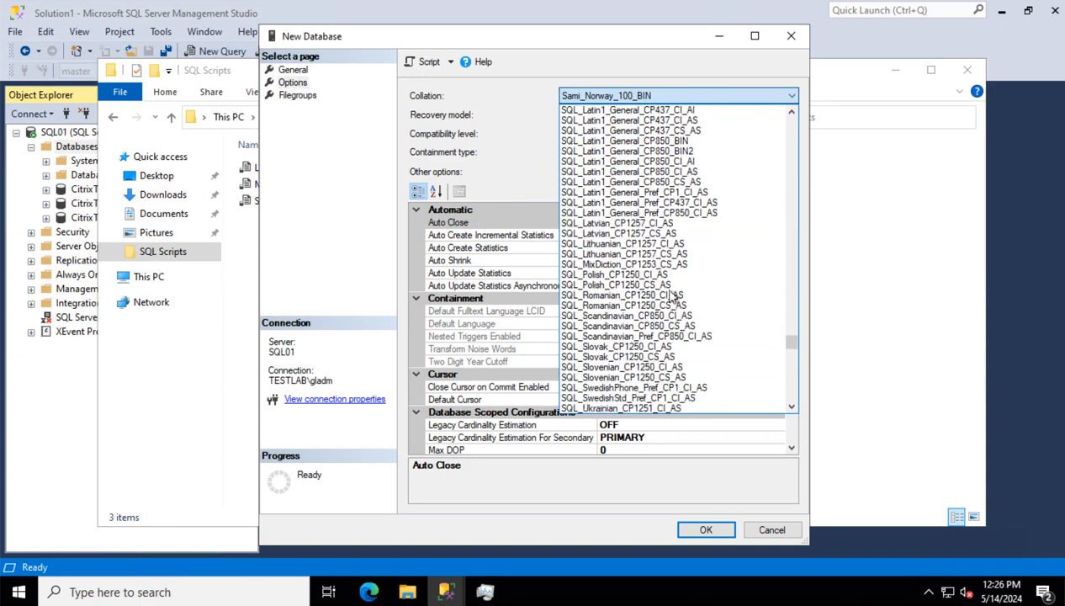
{"action": "scroll", "coordinate": [673, 296], "scroll_direction": "down", "scroll_amount": 7}
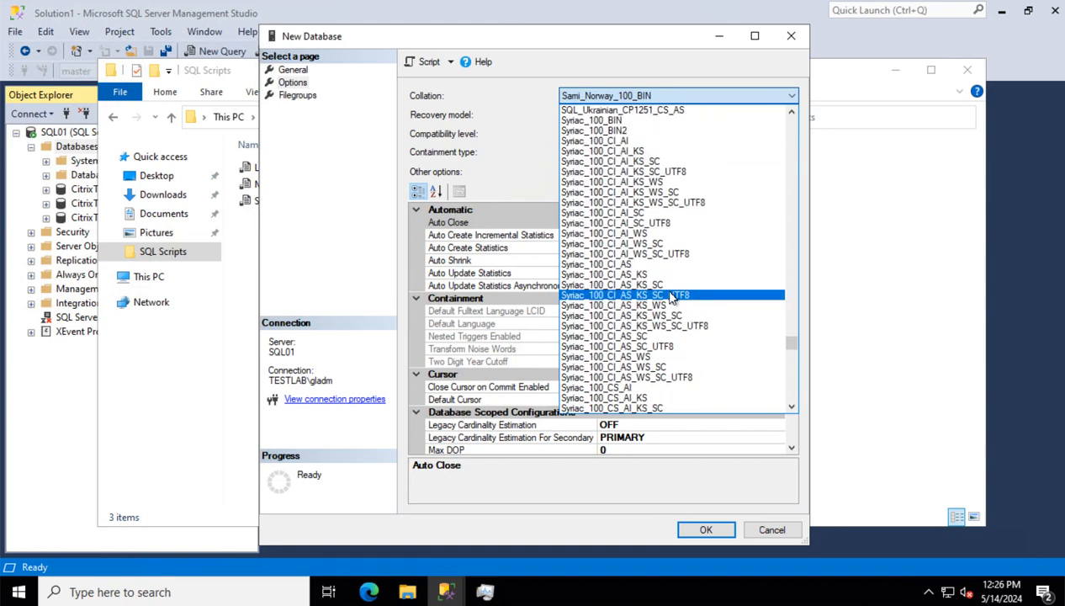
{"action": "scroll", "coordinate": [673, 296], "scroll_direction": "up", "scroll_amount": 9}
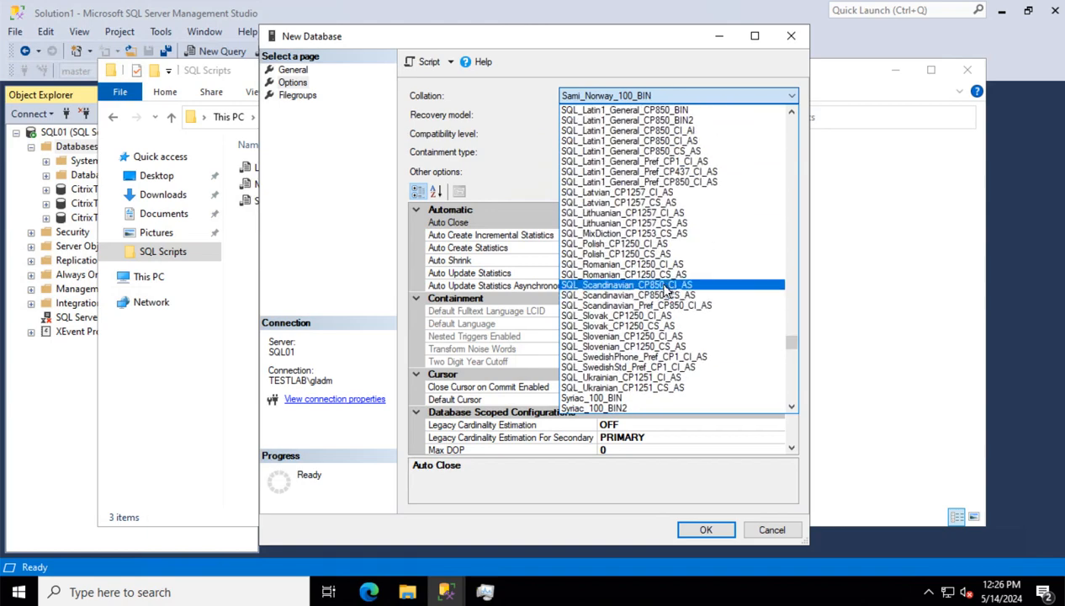
{"action": "scroll", "coordinate": [669, 297], "scroll_direction": "up", "scroll_amount": 2}
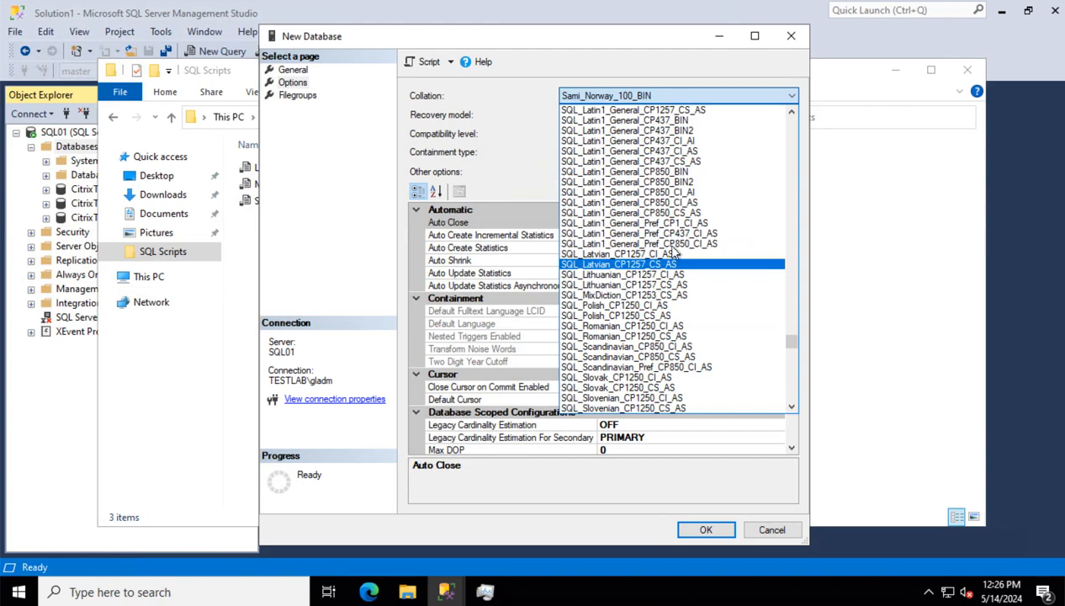
{"action": "scroll", "coordinate": [673, 303], "scroll_direction": "up", "scroll_amount": 4}
{"action": "scroll", "coordinate": [673, 316], "scroll_direction": "up", "scroll_amount": 9}
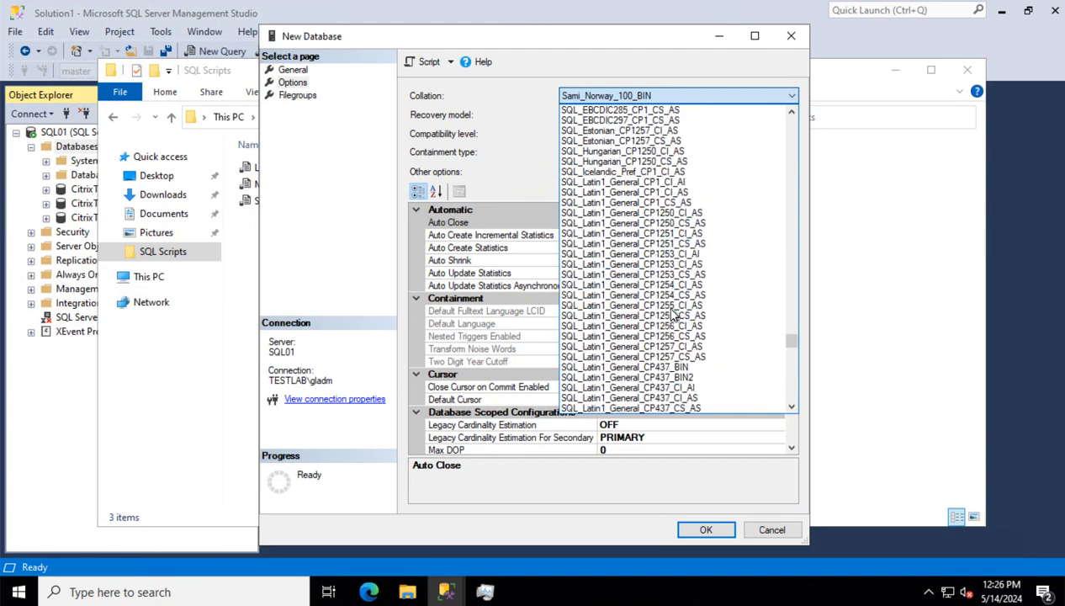
{"action": "scroll", "coordinate": [673, 316], "scroll_direction": "up", "scroll_amount": 2}
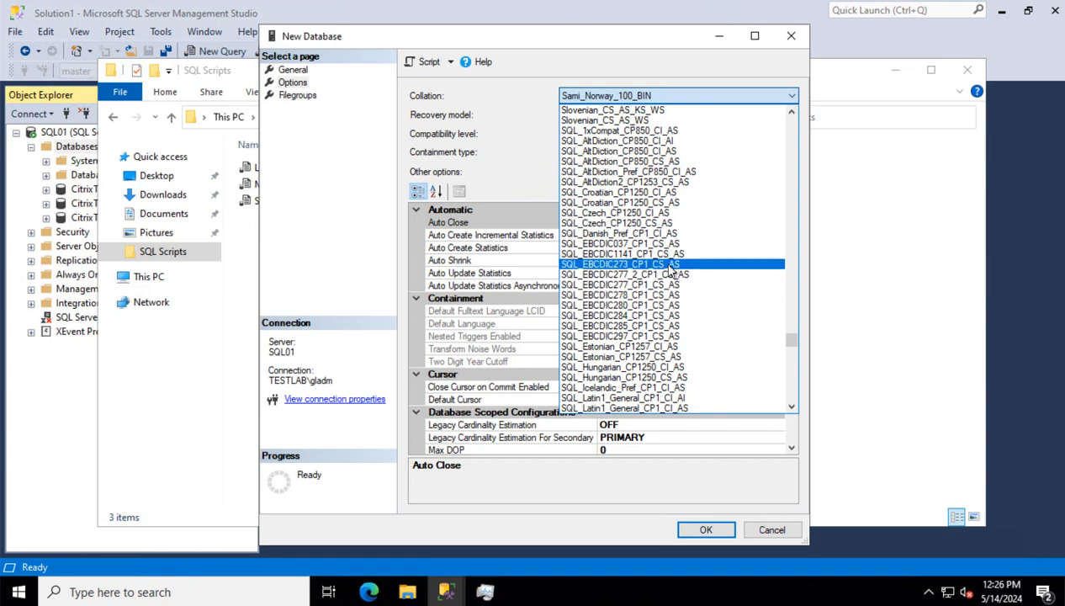
{"action": "scroll", "coordinate": [663, 284], "scroll_direction": "down", "scroll_amount": 4}
{"action": "scroll", "coordinate": [664, 284], "scroll_direction": "down", "scroll_amount": 3}
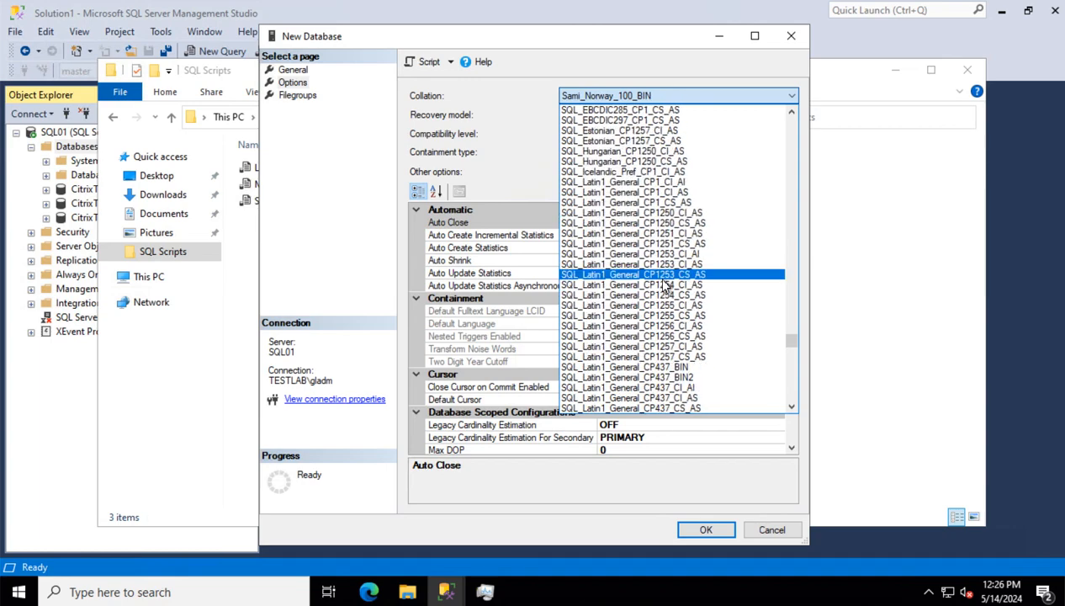
{"action": "scroll", "coordinate": [663, 284], "scroll_direction": "down", "scroll_amount": 2}
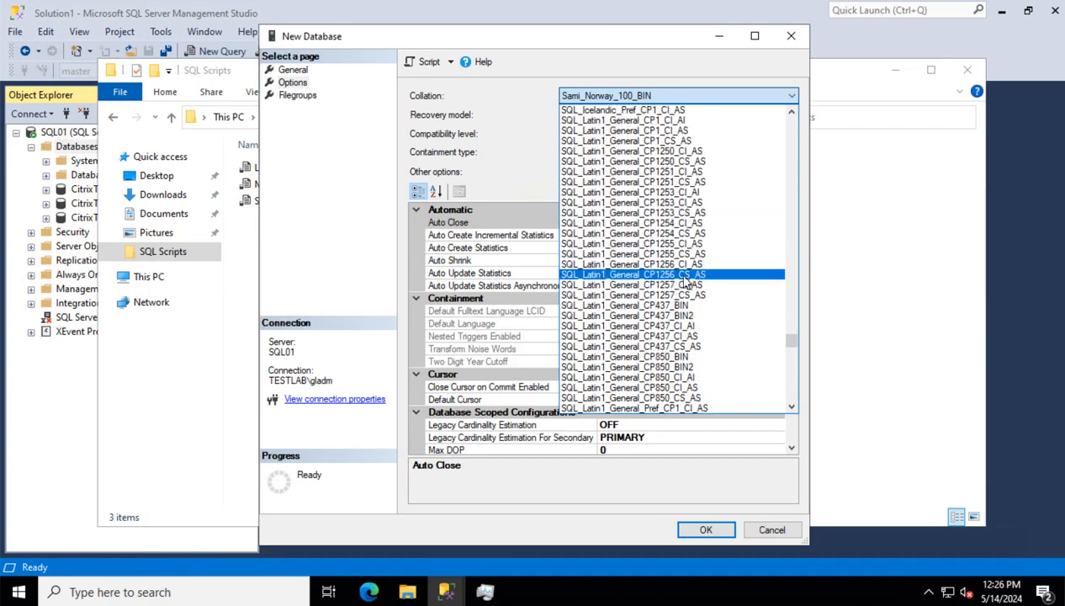
{"action": "scroll", "coordinate": [656, 242], "scroll_direction": "down", "scroll_amount": 1}
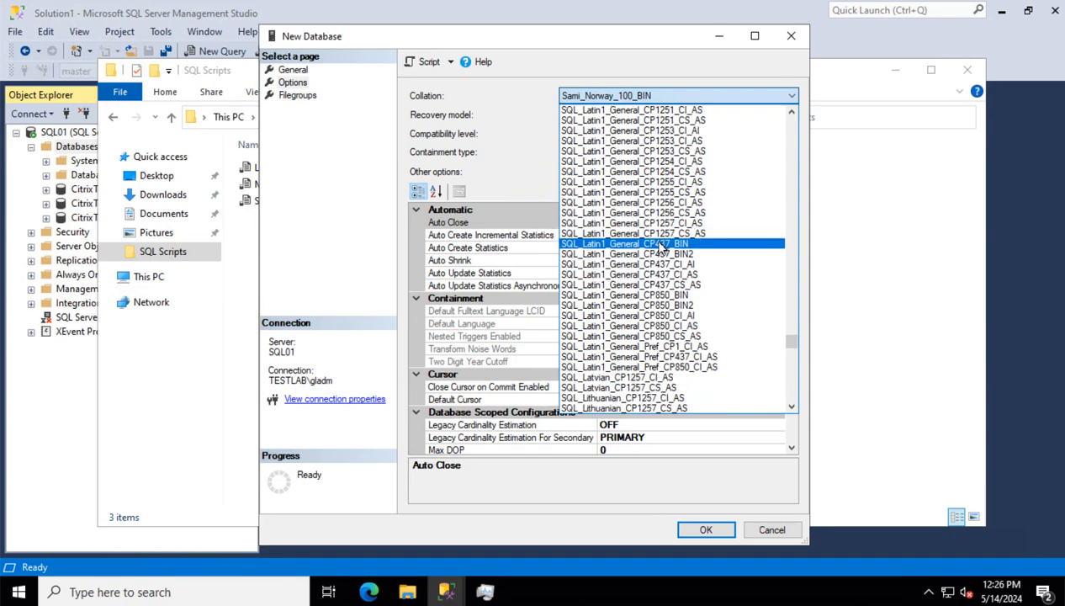
{"action": "scroll", "coordinate": [662, 250], "scroll_direction": "down", "scroll_amount": 2}
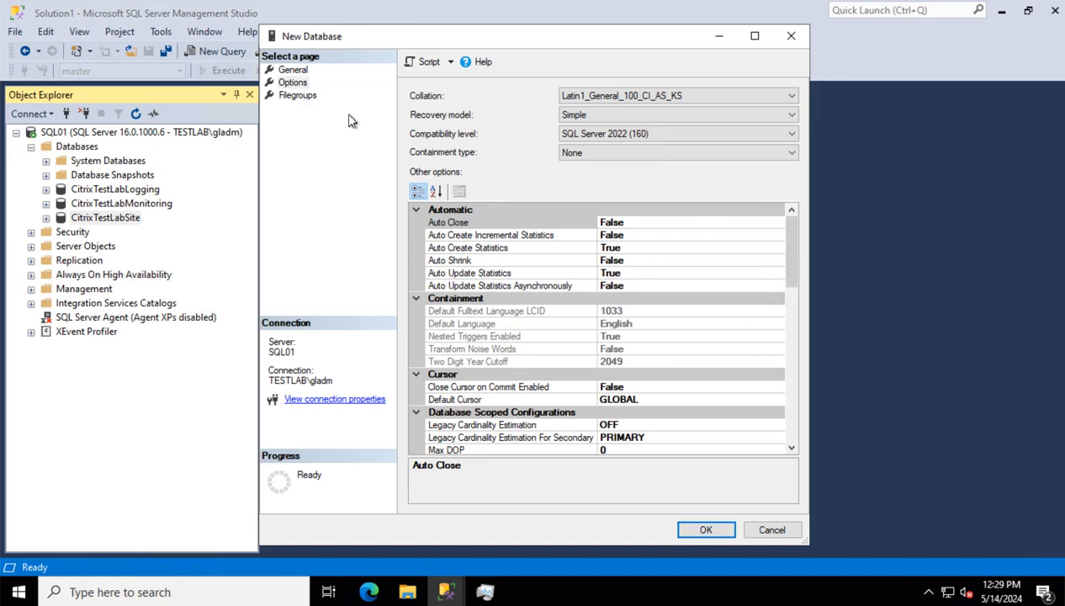
Confirm the New Database dialog to create TestDB with Latin1_General_100_CI_AS_KS collation and Simple recovery
{"action": "left_click", "coordinate": [720, 535]}
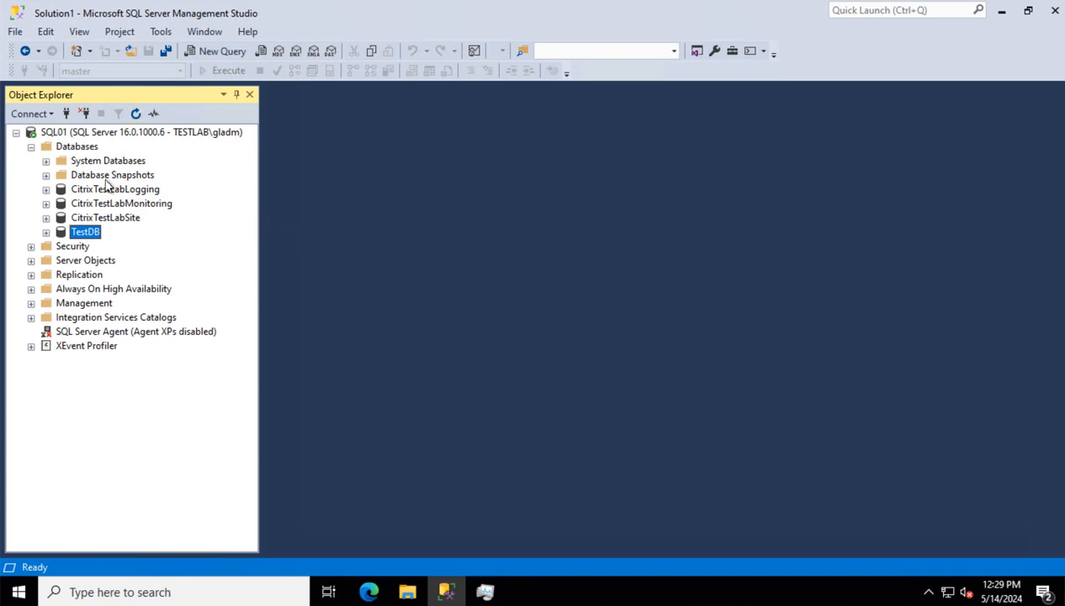
Open the Site_DbOwner_Principal.sql script in a query tab
{"action": "left_click", "coordinate": [14, 31]}
{"action": "mouse_move", "coordinate": [60, 106]}
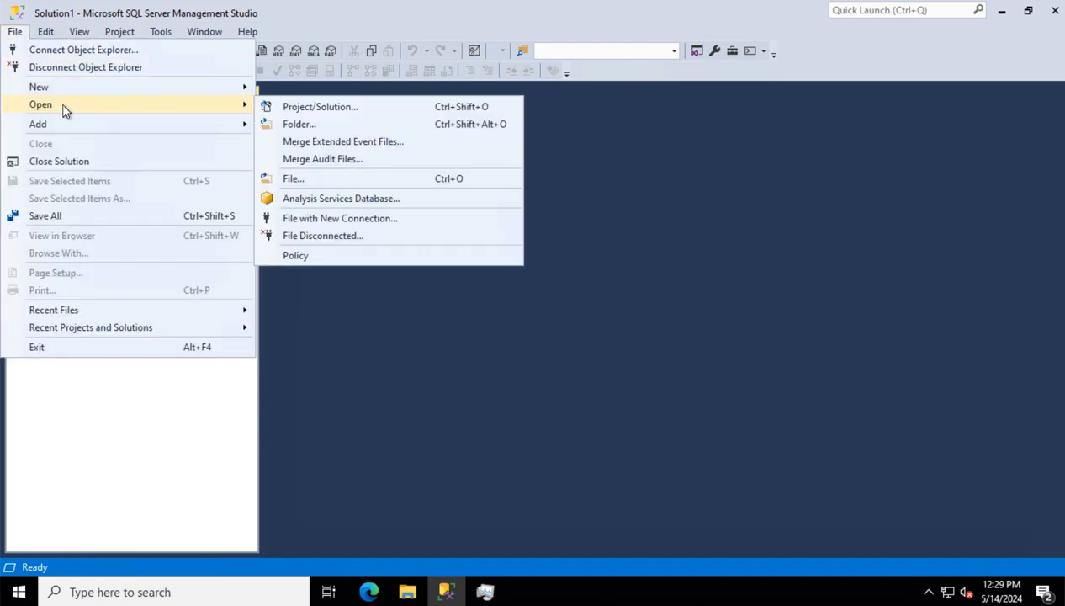
{"action": "left_click", "coordinate": [349, 179]}
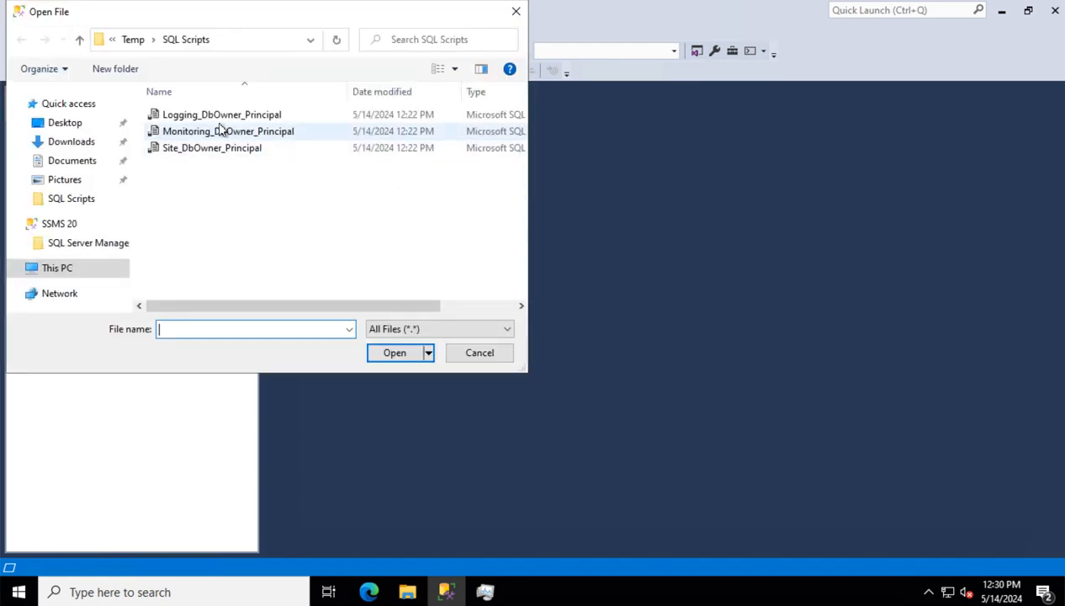
{"action": "left_click", "coordinate": [207, 151]}
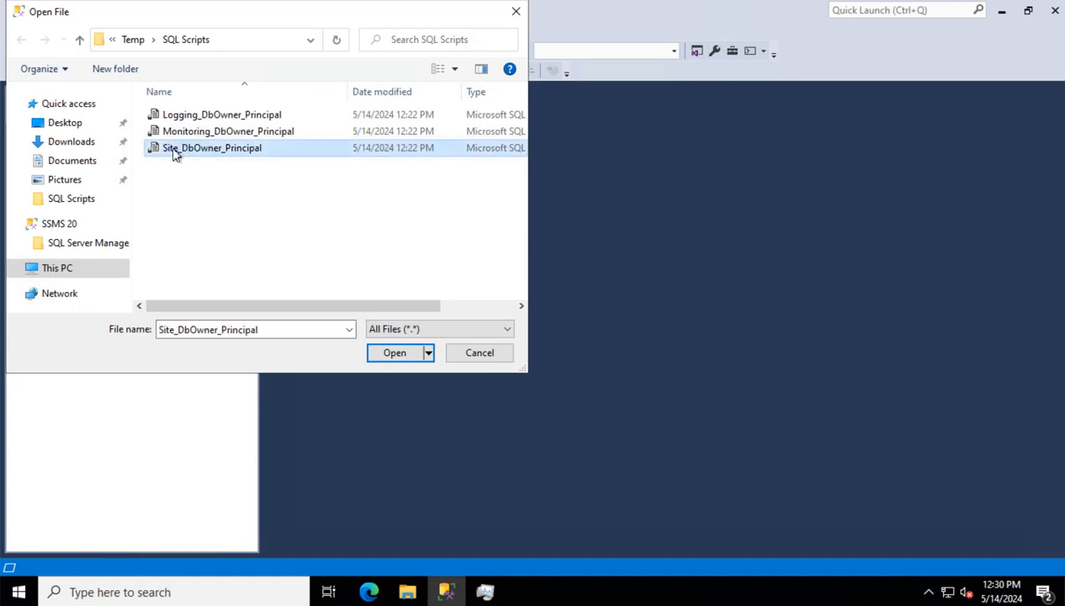
{"action": "left_click", "coordinate": [397, 353]}
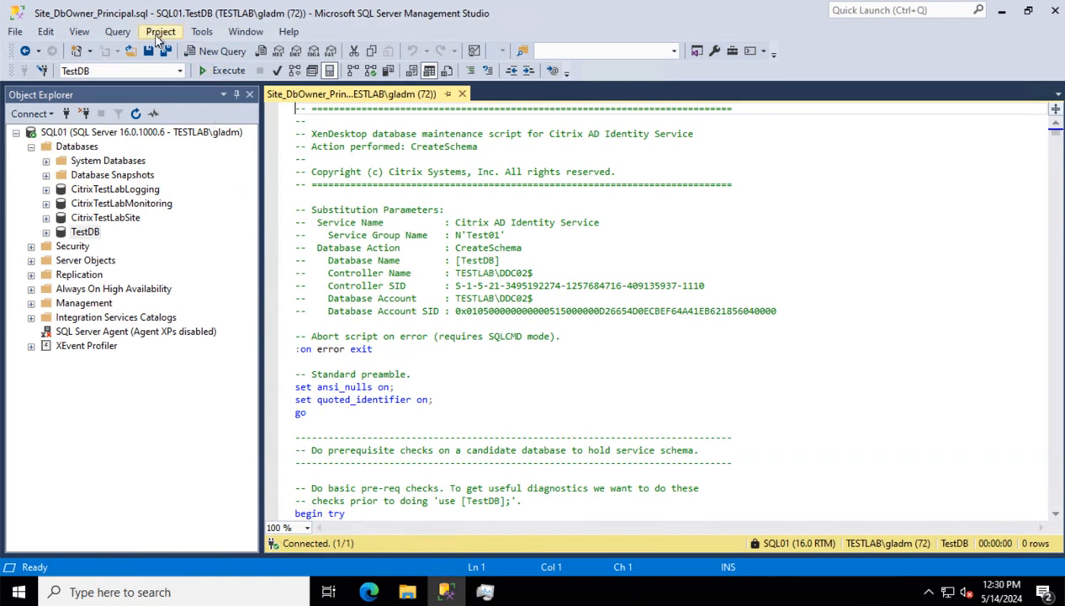
Run the Site script against TestDB in SQLCMD mode, then close its tab
{"action": "left_click", "coordinate": [118, 33]}
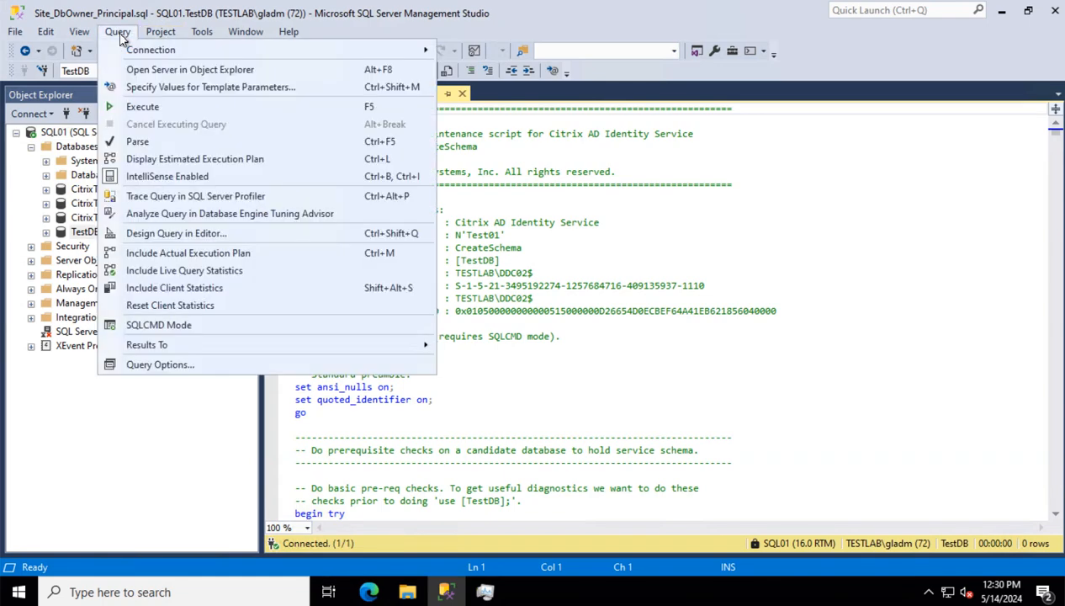
{"action": "left_click", "coordinate": [179, 328]}
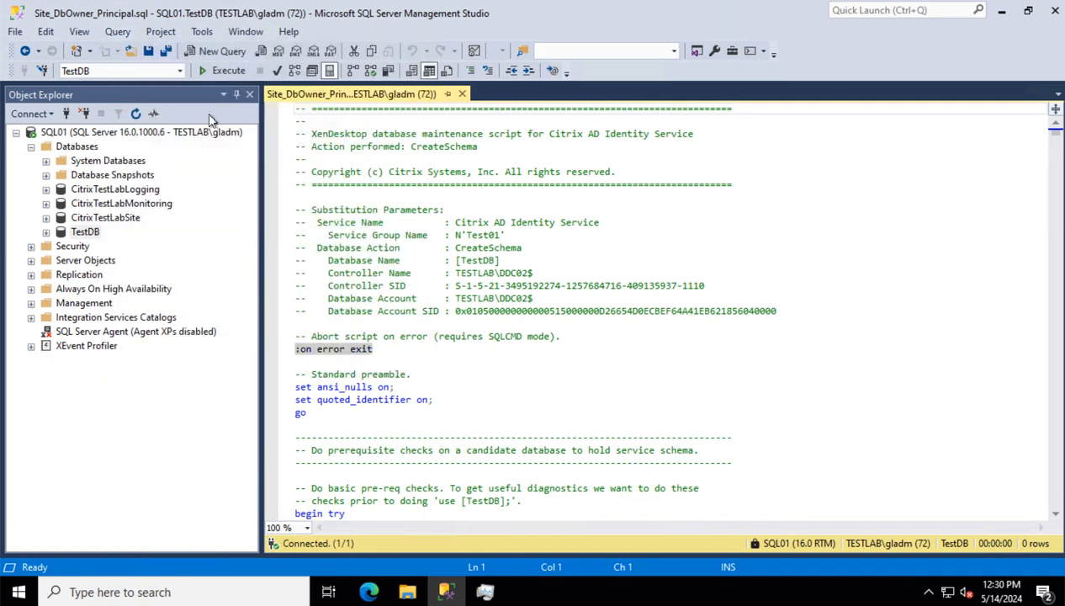
{"action": "left_click", "coordinate": [225, 74]}
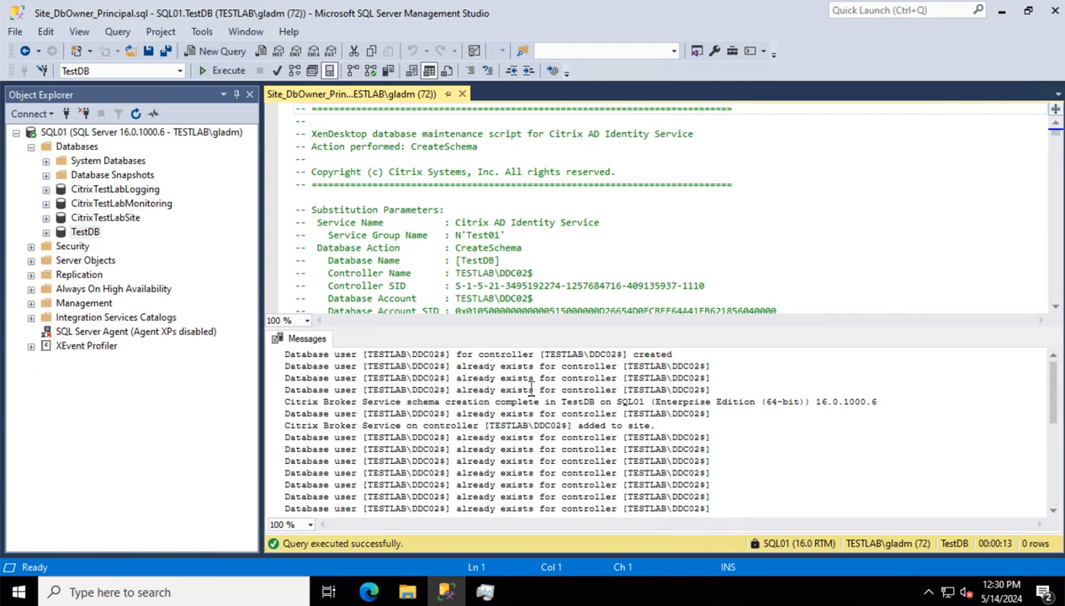
{"action": "scroll", "coordinate": [532, 390], "scroll_direction": "down", "scroll_amount": 5}
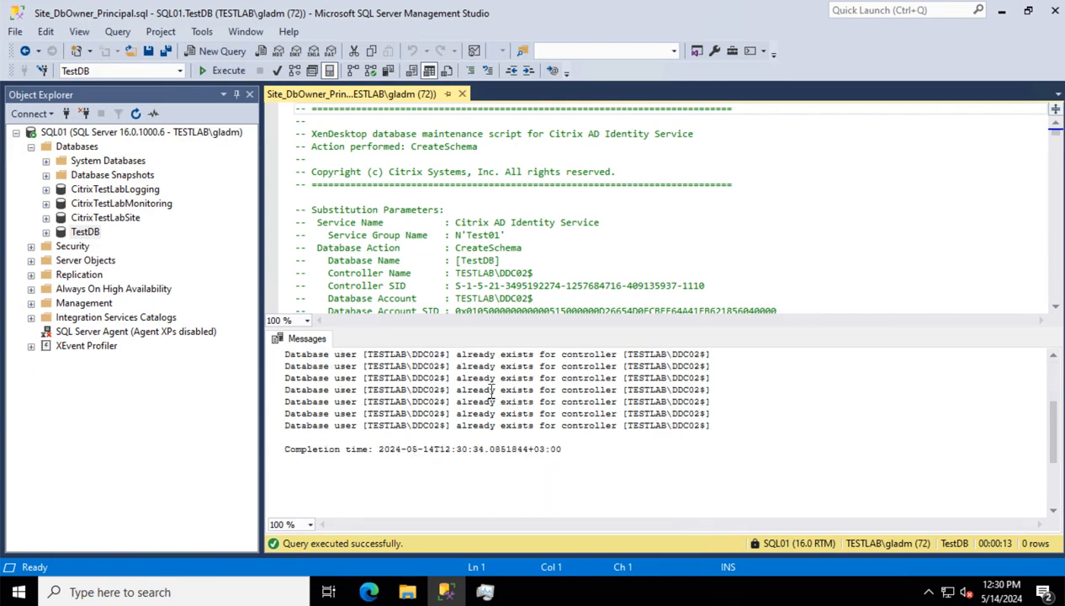
{"action": "scroll", "coordinate": [492, 388], "scroll_direction": "down", "scroll_amount": 2}
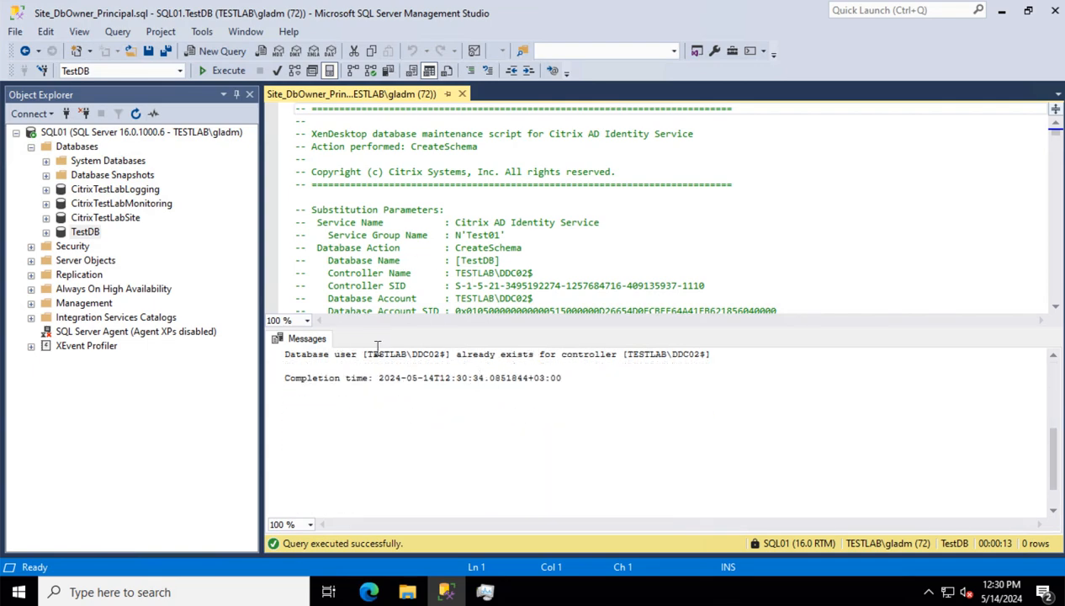
{"action": "left_click", "coordinate": [461, 94]}
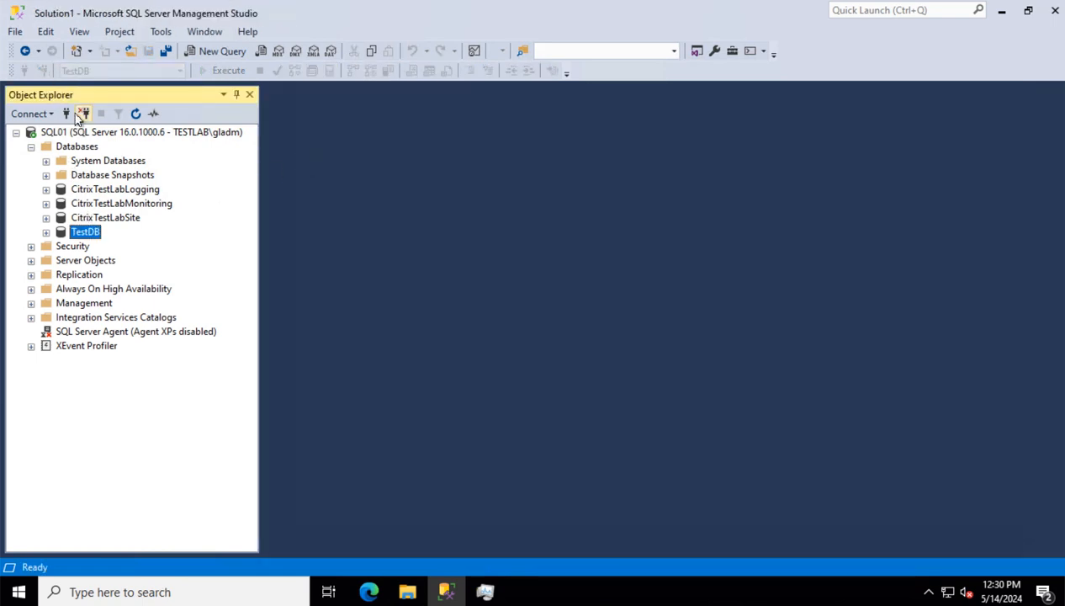
Open the Monitoring_DbOwner_Principal.sql script in a query tab
{"action": "left_click", "coordinate": [18, 30]}
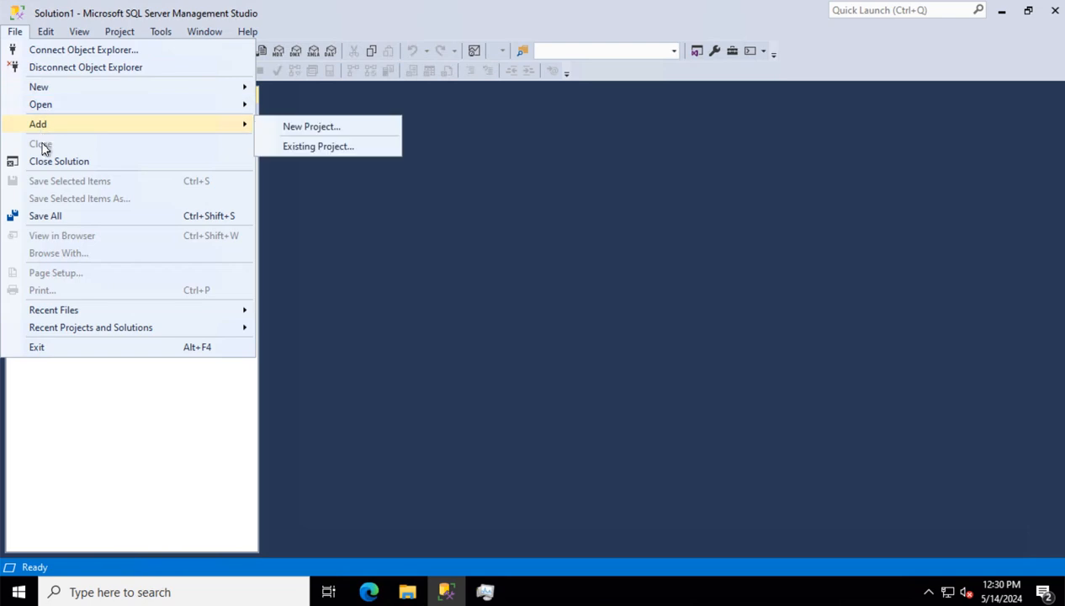
{"action": "mouse_move", "coordinate": [44, 104]}
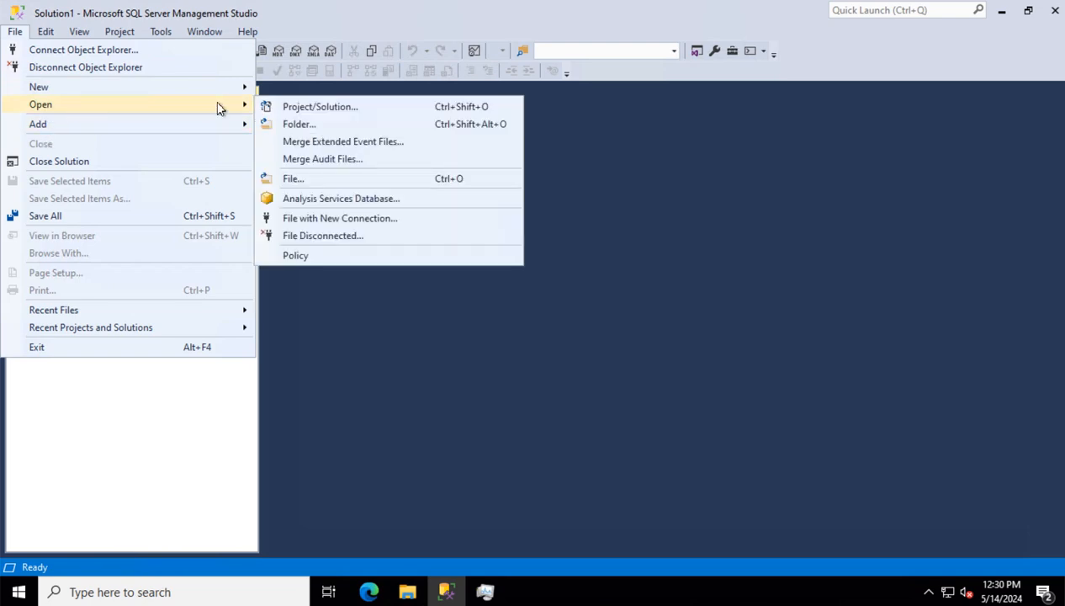
{"action": "left_click", "coordinate": [290, 179]}
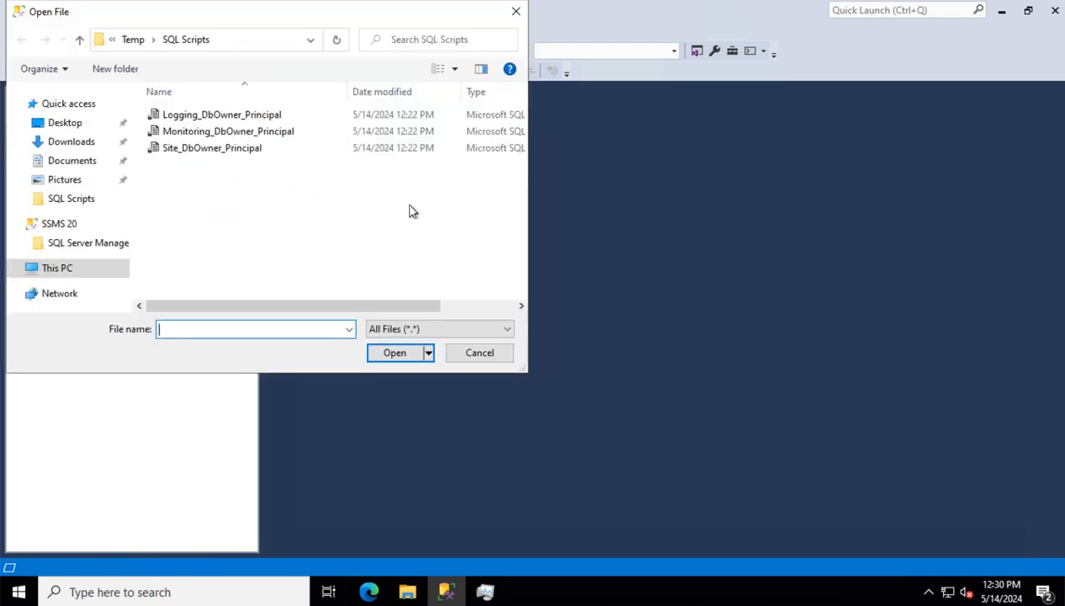
{"action": "left_click", "coordinate": [202, 132]}
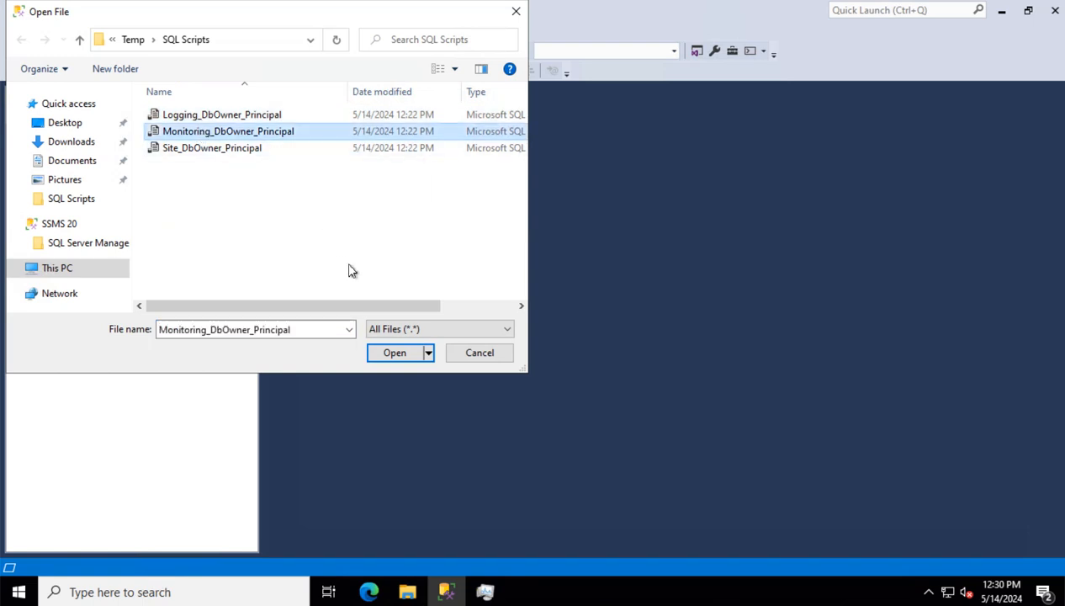
{"action": "left_click", "coordinate": [395, 353]}
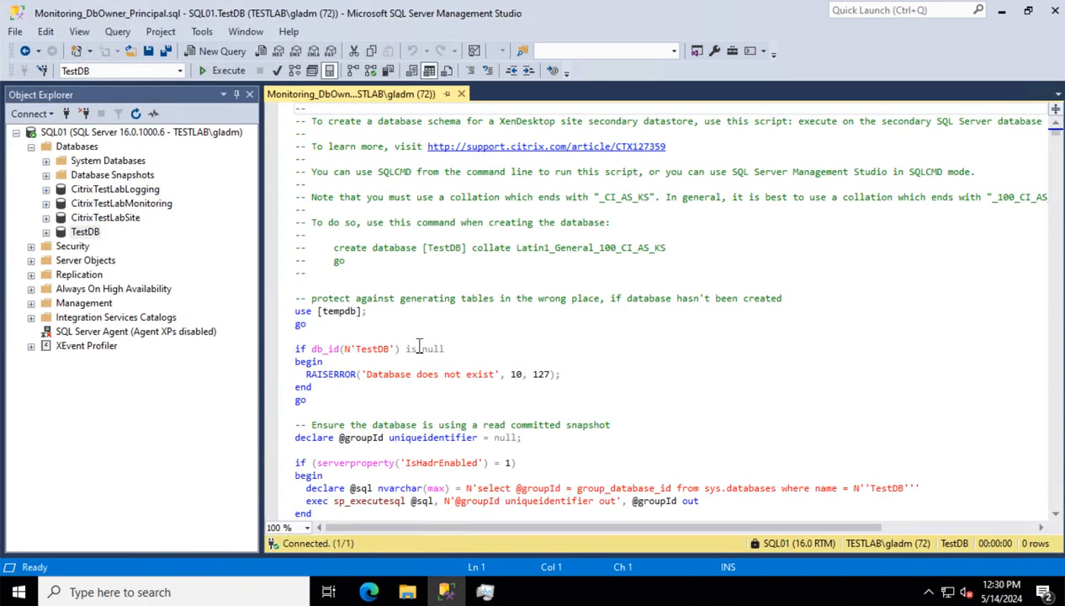
Run the Monitoring script against TestDB in SQLCMD mode and review the results
{"action": "left_click", "coordinate": [118, 31]}
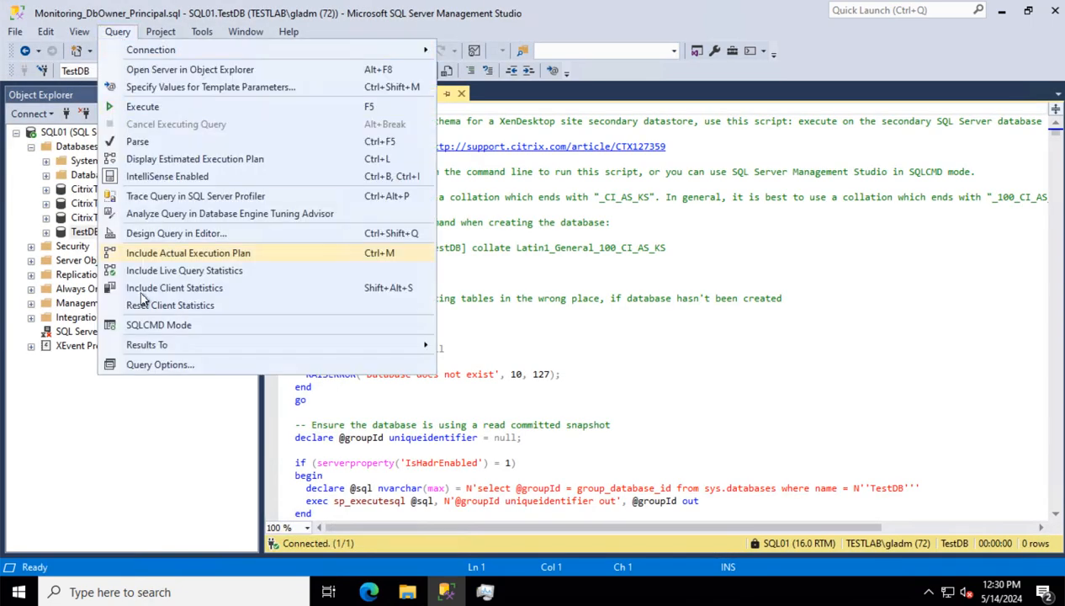
{"action": "left_click", "coordinate": [148, 327]}
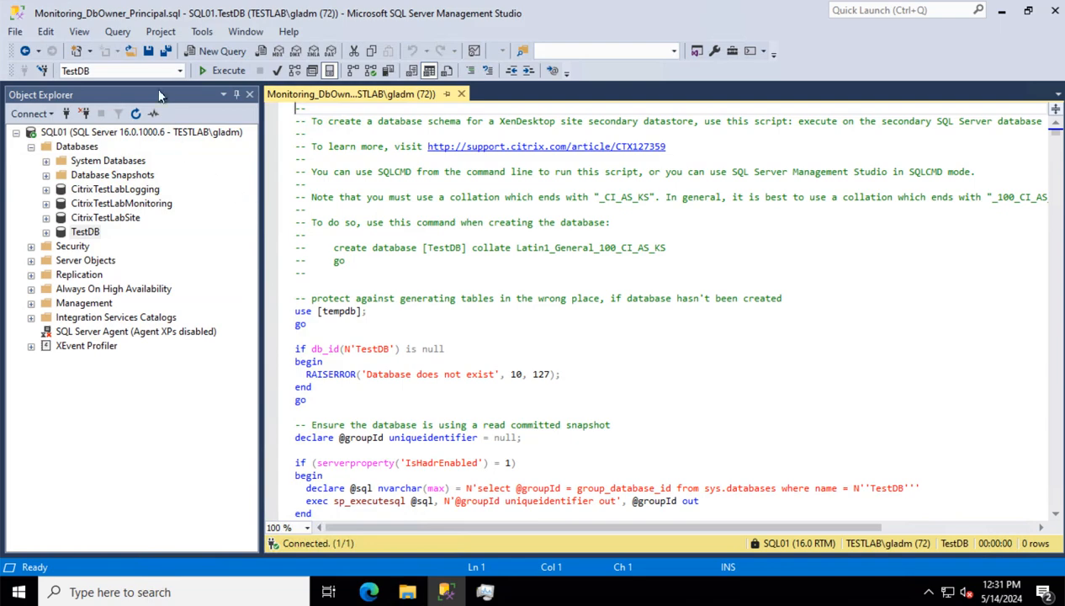
{"action": "left_click", "coordinate": [223, 71]}
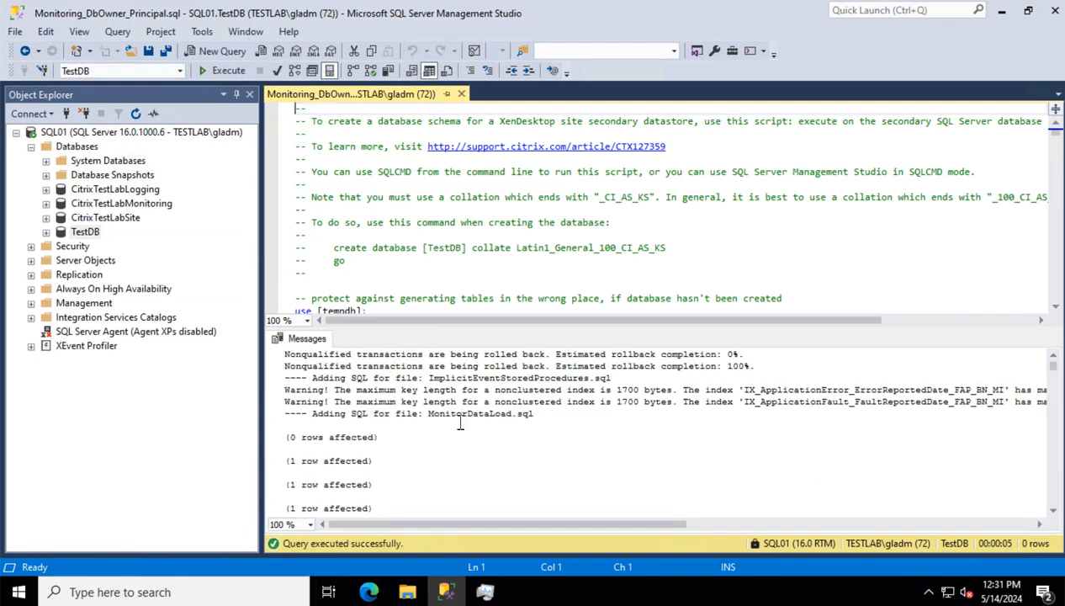
{"action": "scroll", "coordinate": [458, 423], "scroll_direction": "down", "scroll_amount": 8}
{"action": "scroll", "coordinate": [461, 420], "scroll_direction": "down", "scroll_amount": 8}
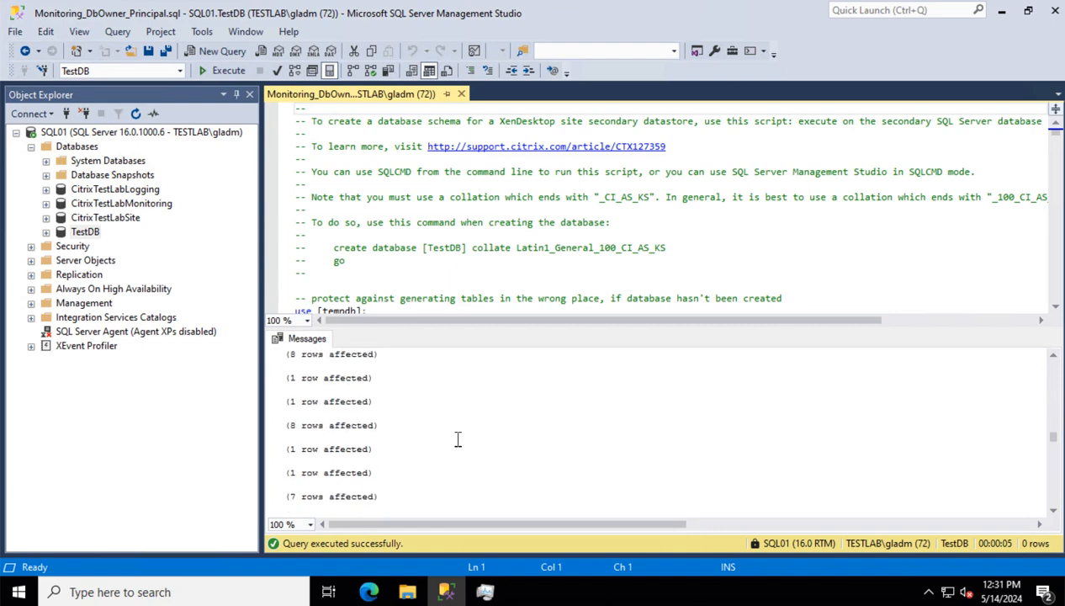
{"action": "left_click_drag", "start_coordinate": [1054, 438], "coordinate": [1055, 507]}
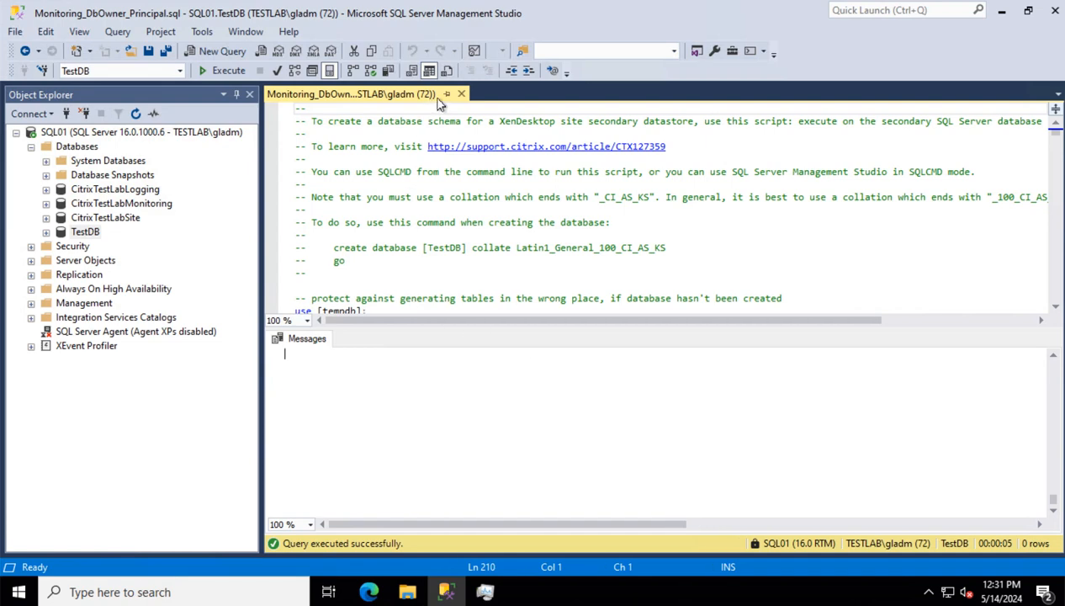
Close the Monitoring script and open Logging_DbOwner_Principal.sql in a query tab
{"action": "left_click", "coordinate": [461, 94]}
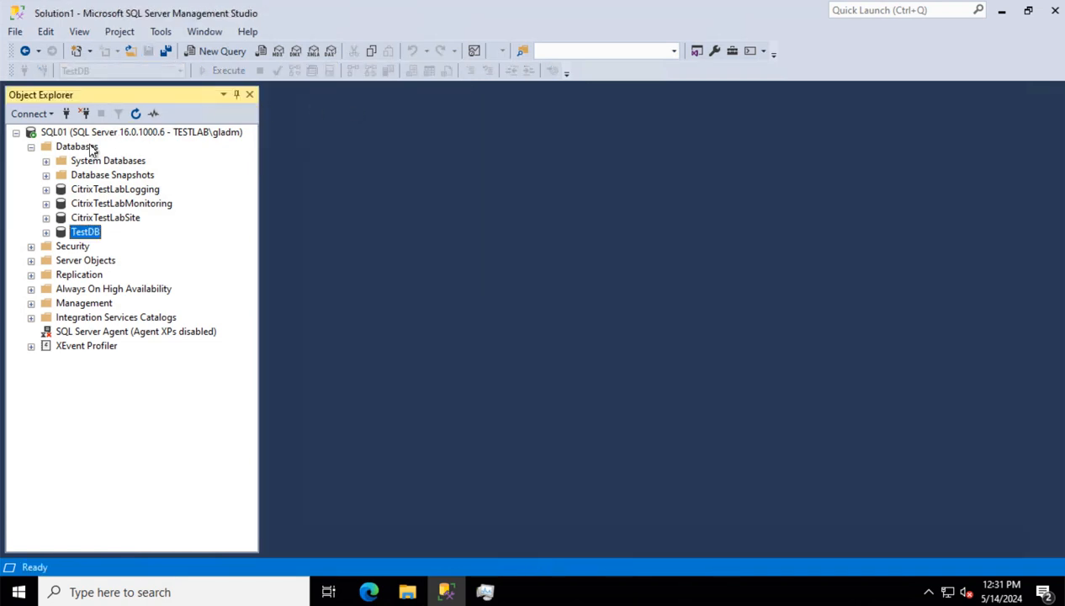
{"action": "left_click", "coordinate": [17, 36]}
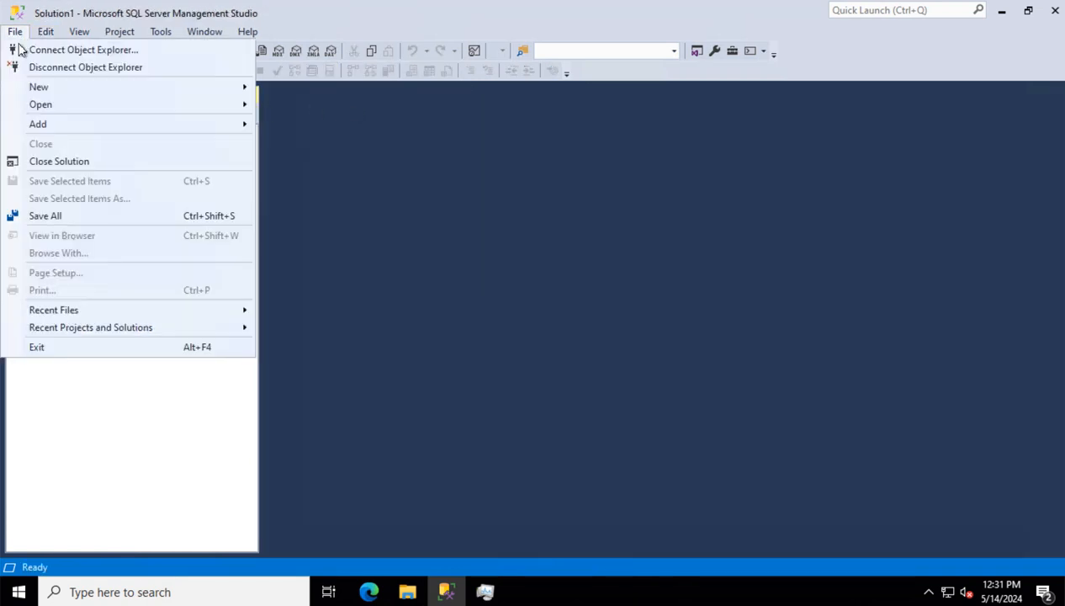
{"action": "mouse_move", "coordinate": [54, 109]}
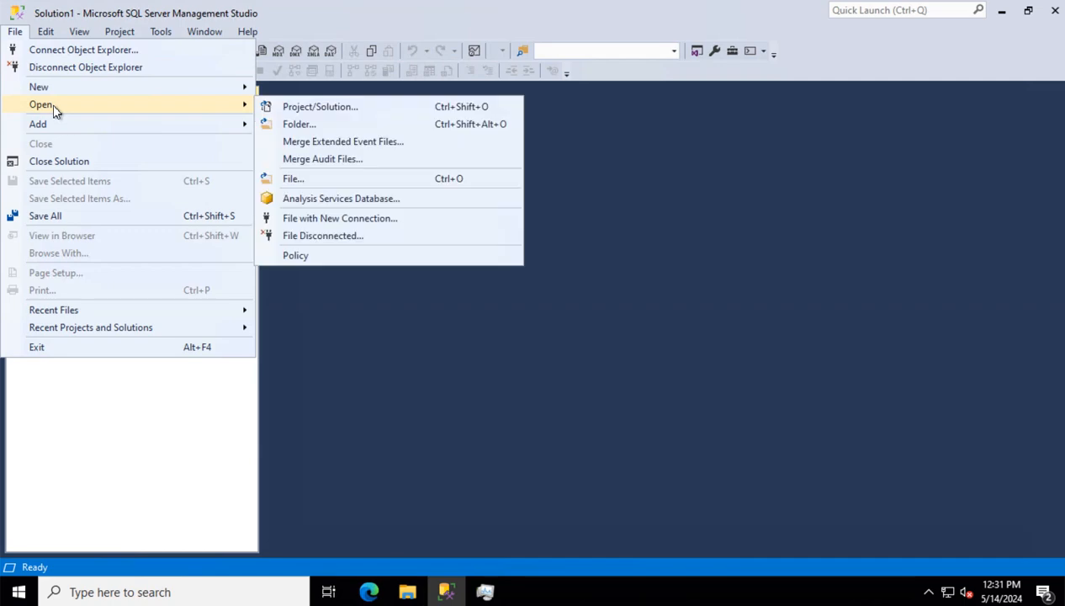
{"action": "left_click", "coordinate": [292, 178]}
{"action": "left_click", "coordinate": [195, 116]}
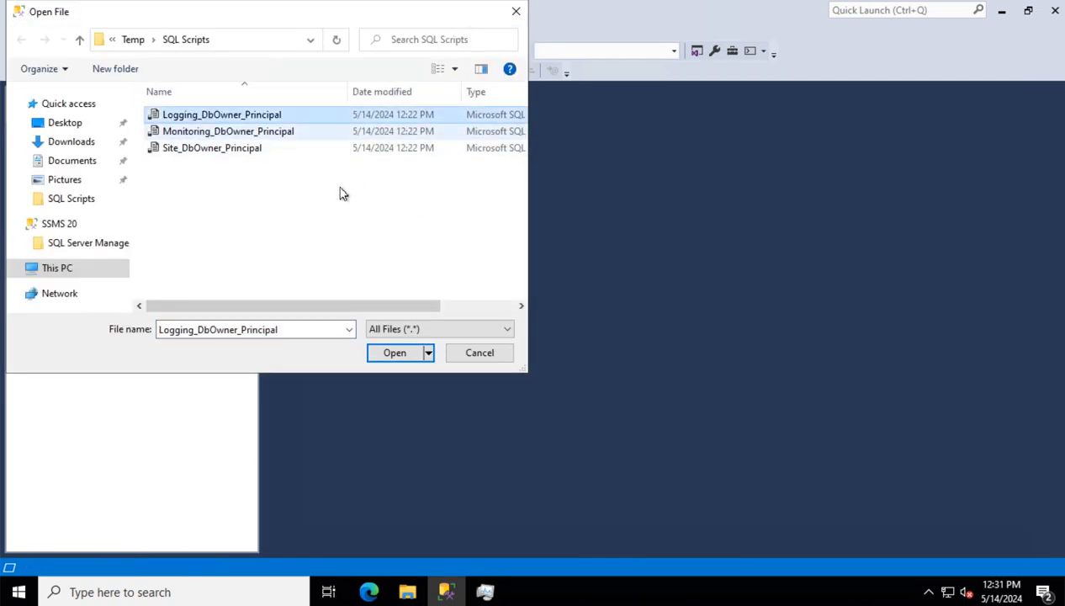
{"action": "left_click", "coordinate": [395, 352]}
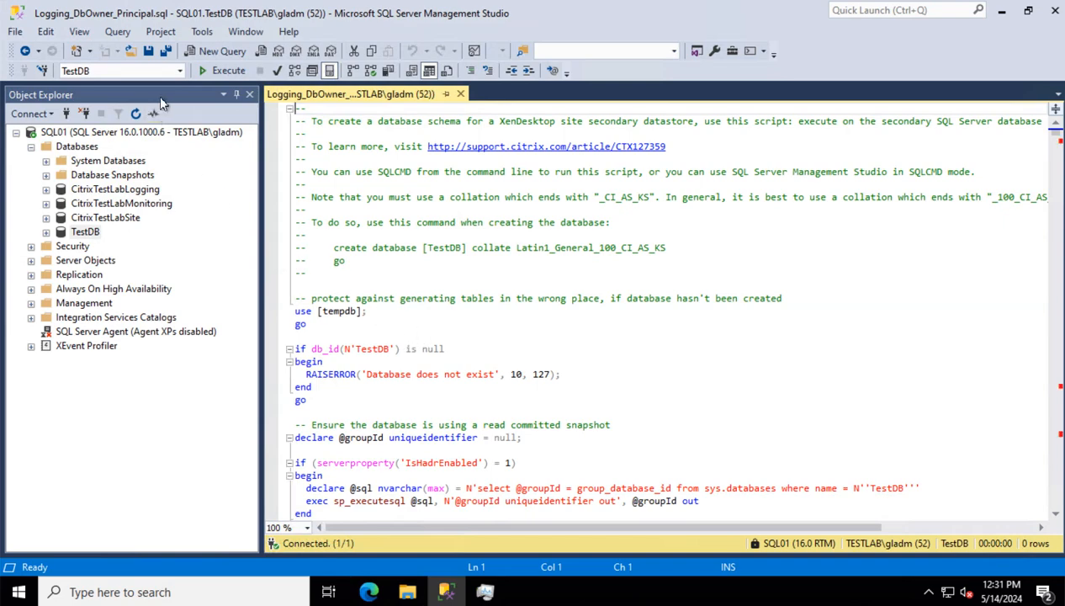
Run the Logging script against TestDB in SQLCMD mode, then close its tab
{"action": "left_click", "coordinate": [118, 31]}
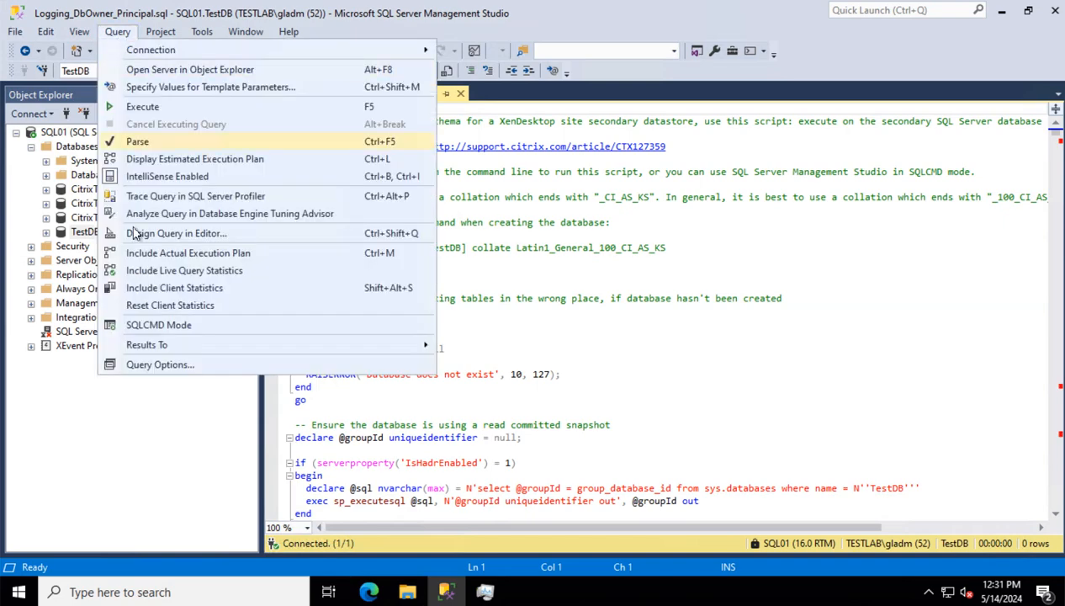
{"action": "left_click", "coordinate": [171, 332]}
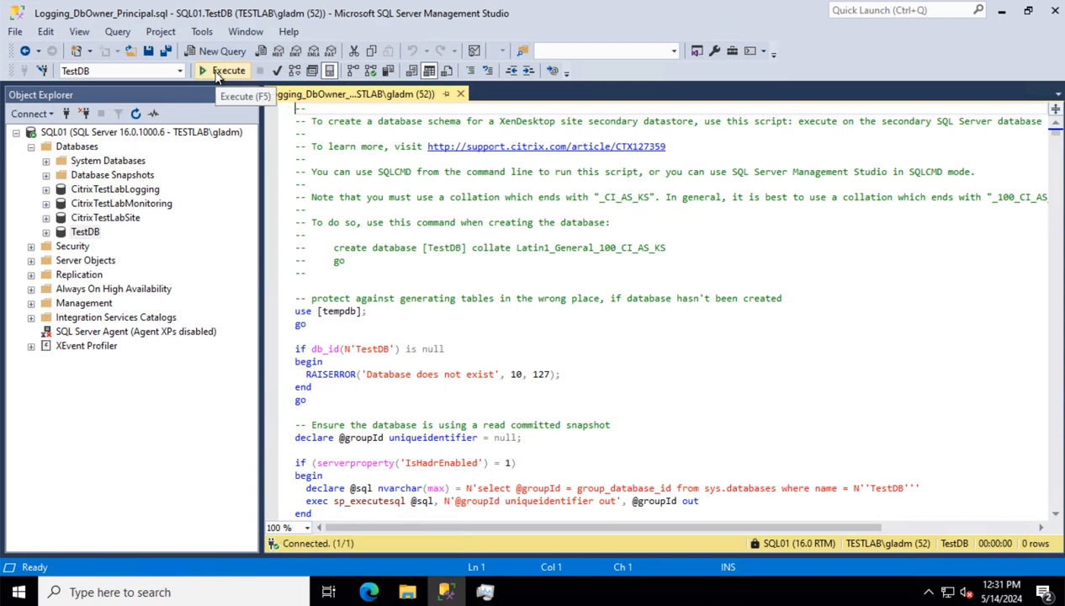
{"action": "left_click", "coordinate": [217, 74]}
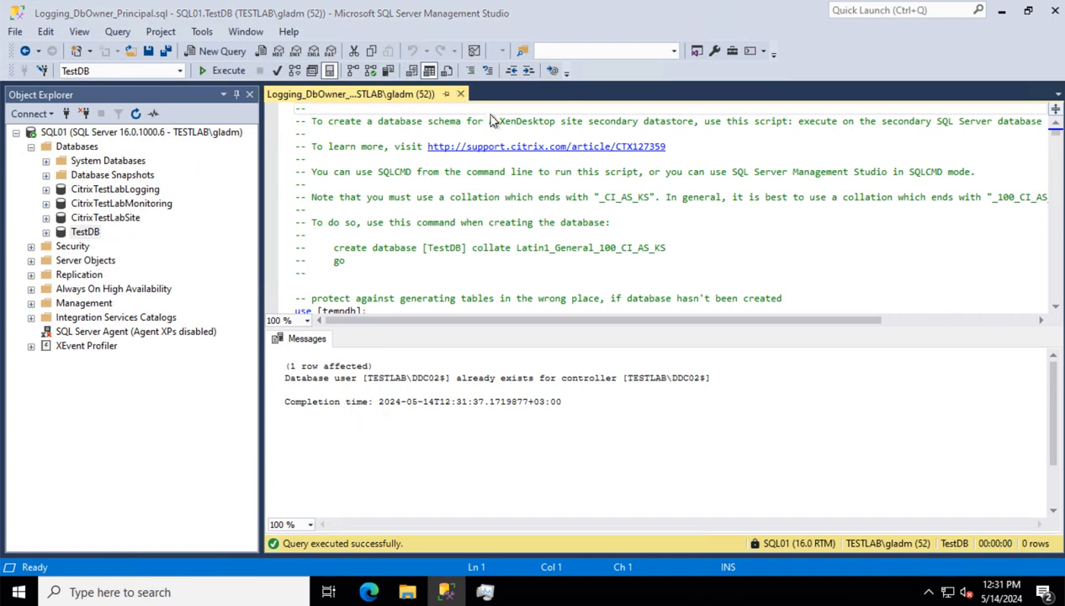
{"action": "key", "text": "ctrl+F4"}
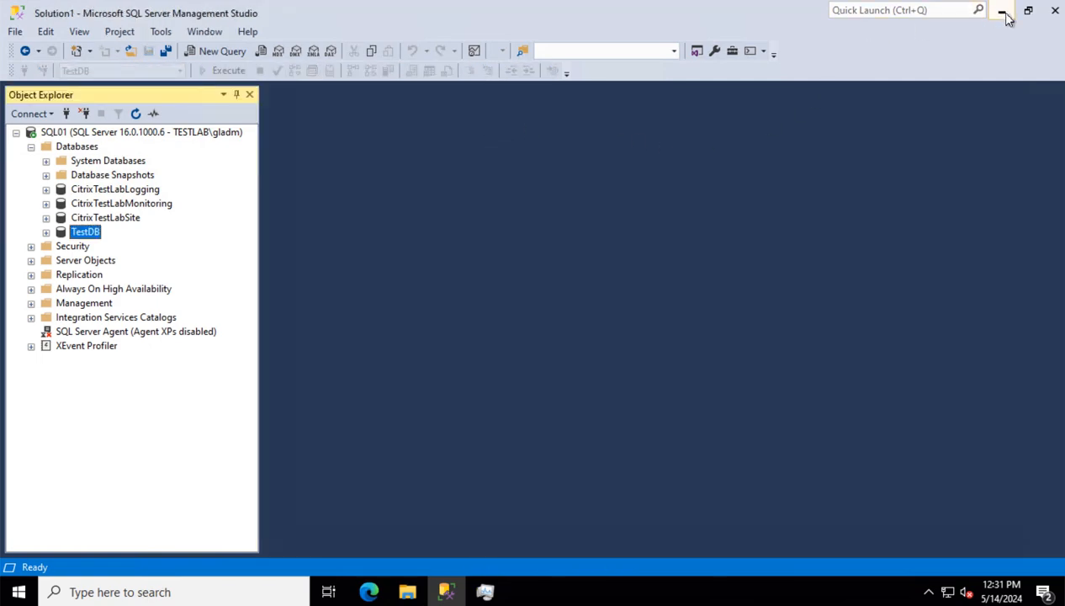
{"action": "key", "text": "alt"}
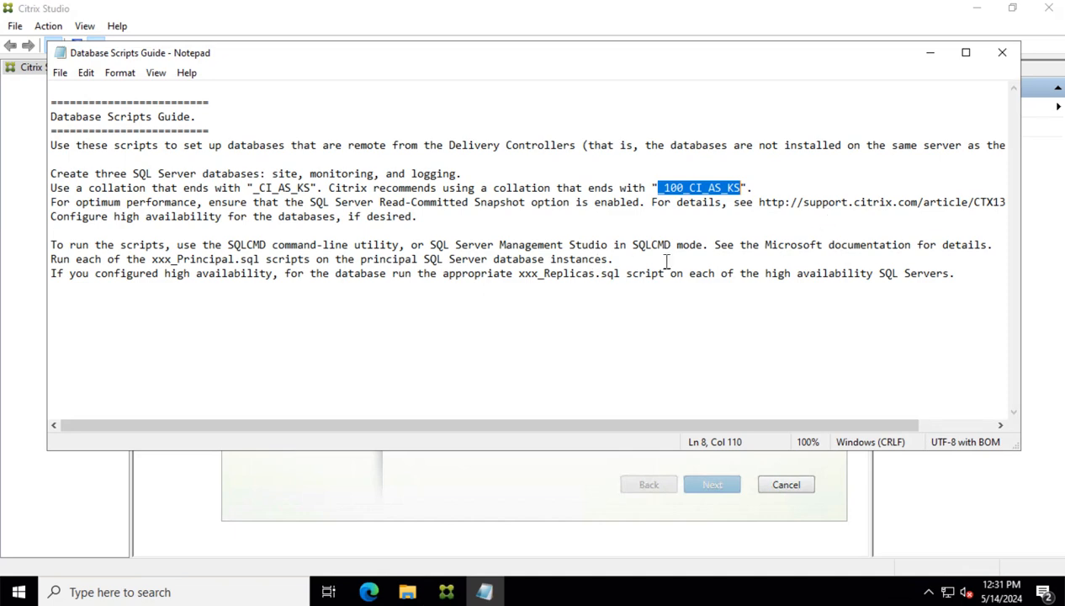
Enter sql01.testlab.com as the Site, Monitoring and Logging database server, then continue to Licensing
{"action": "left_click", "coordinate": [930, 53]}
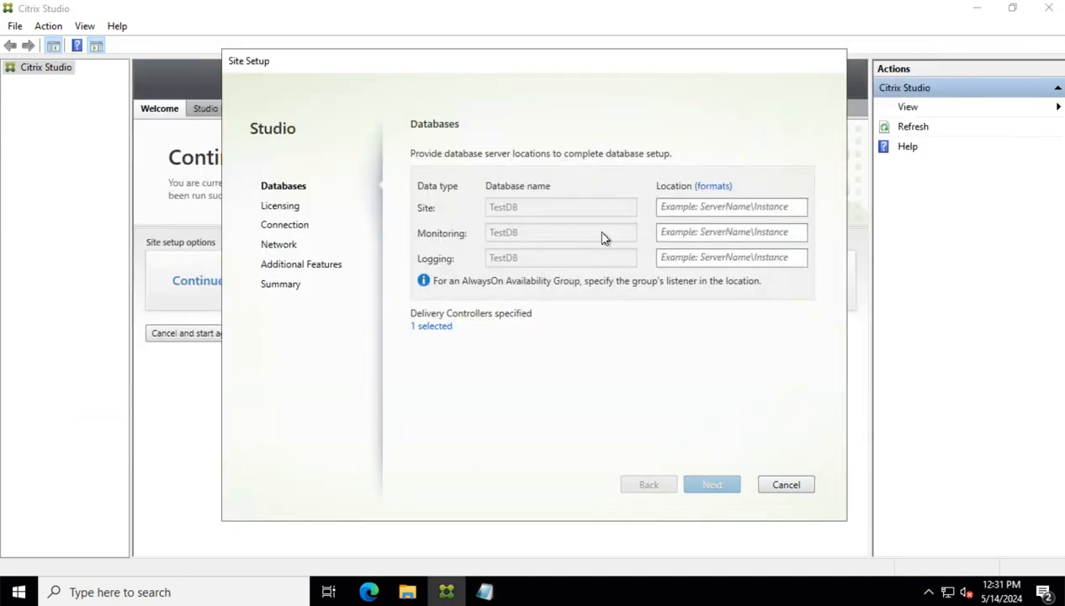
{"action": "left_click", "coordinate": [697, 207]}
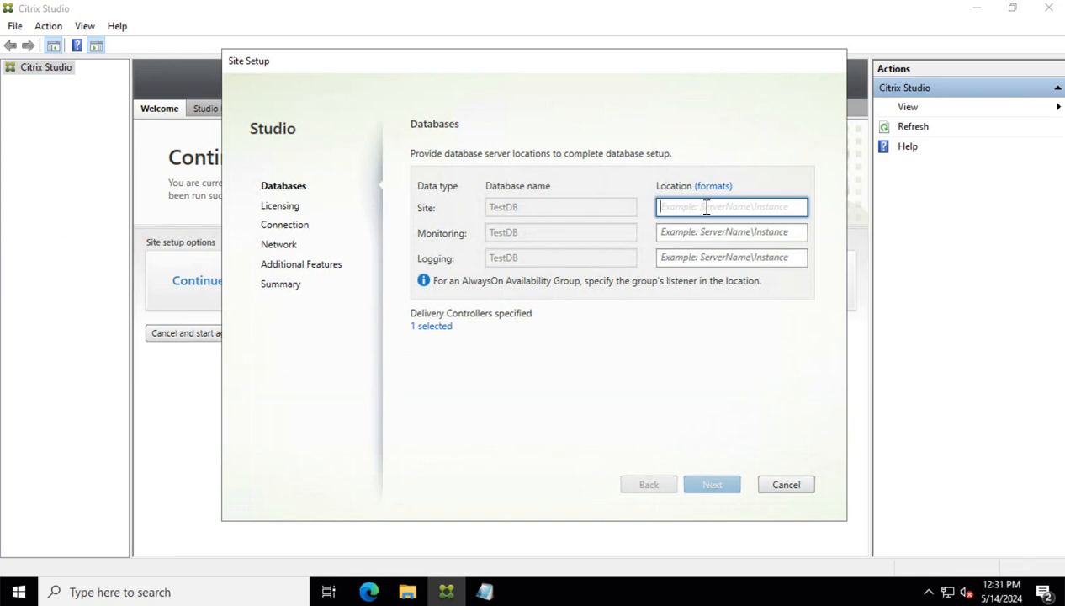
{"action": "type", "text": "sql01"}
{"action": "type", "text": ".testlab.com"}
{"action": "left_click_drag", "start_coordinate": [739, 208], "coordinate": [644, 209]}
{"action": "key", "text": "ctrl+c"}
{"action": "left_click", "coordinate": [710, 237]}
{"action": "key", "text": "ctrl+v"}
{"action": "left_click", "coordinate": [756, 258]}
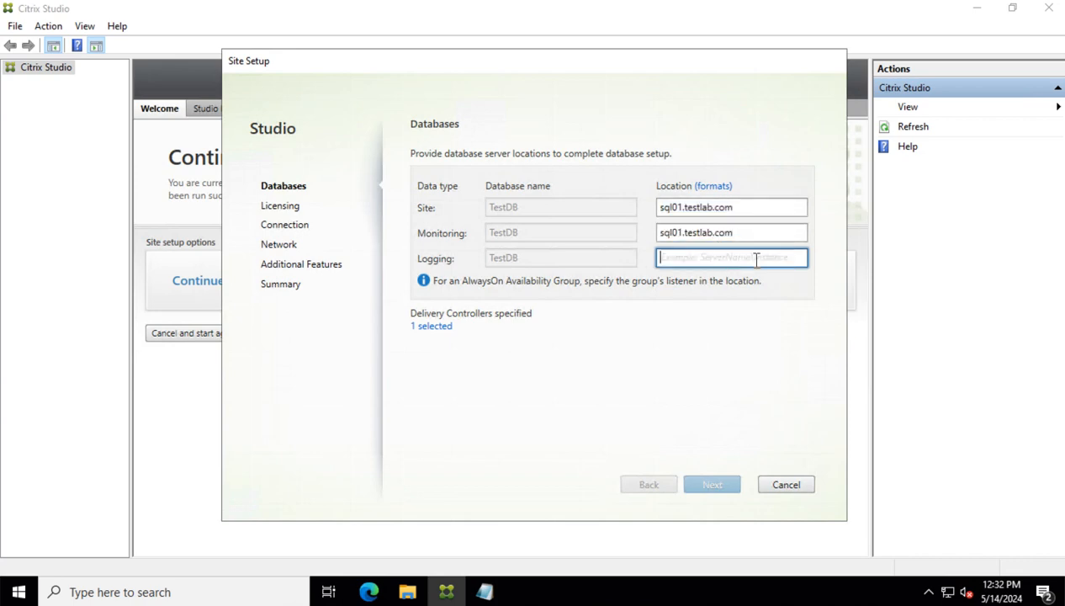
{"action": "key", "text": "ctrl+v"}
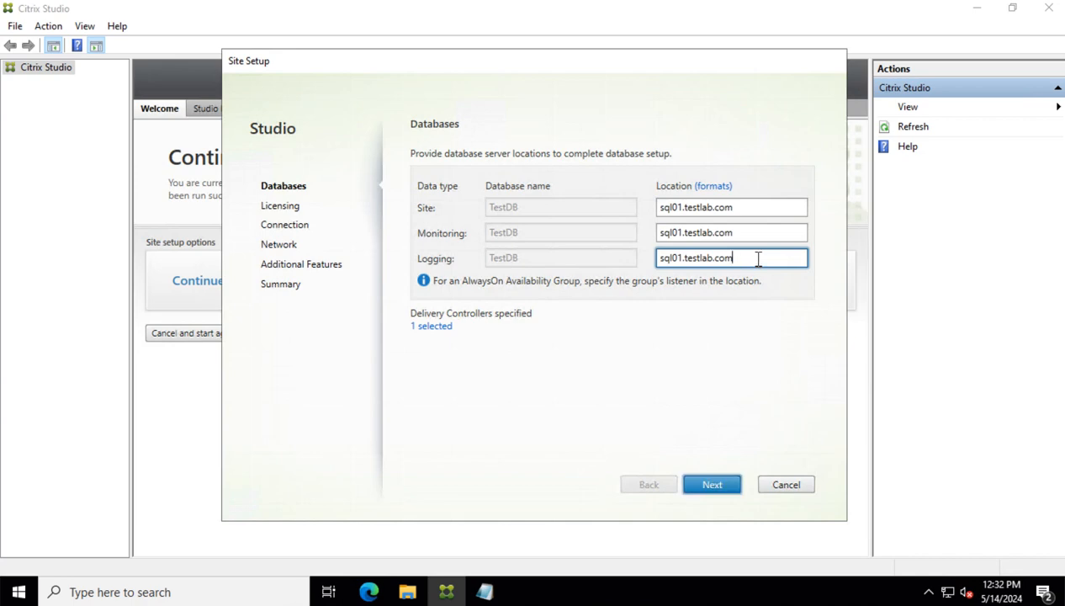
{"action": "left_click", "coordinate": [756, 214]}
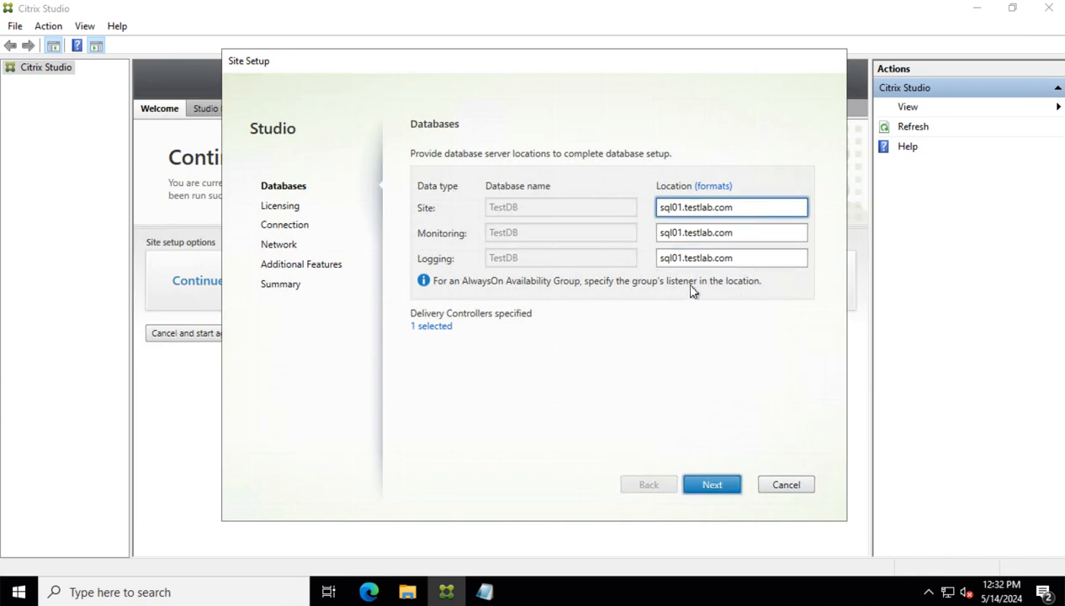
{"action": "left_click", "coordinate": [728, 485]}
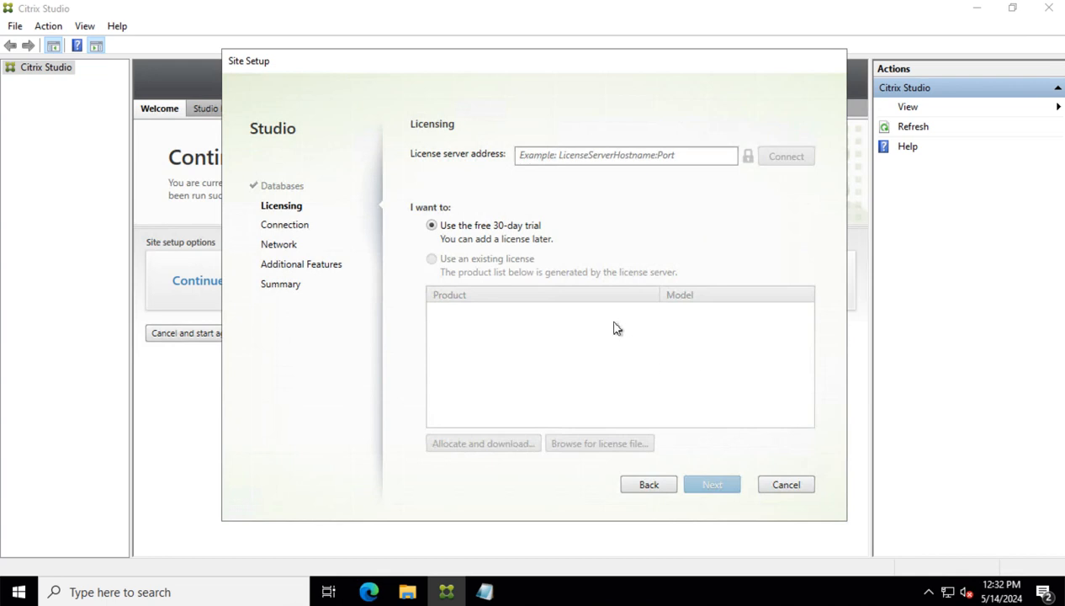
Connect to and trust license server lic01.testlab.com, select Premium Concurrent licensing, and continue
{"action": "left_click", "coordinate": [562, 163]}
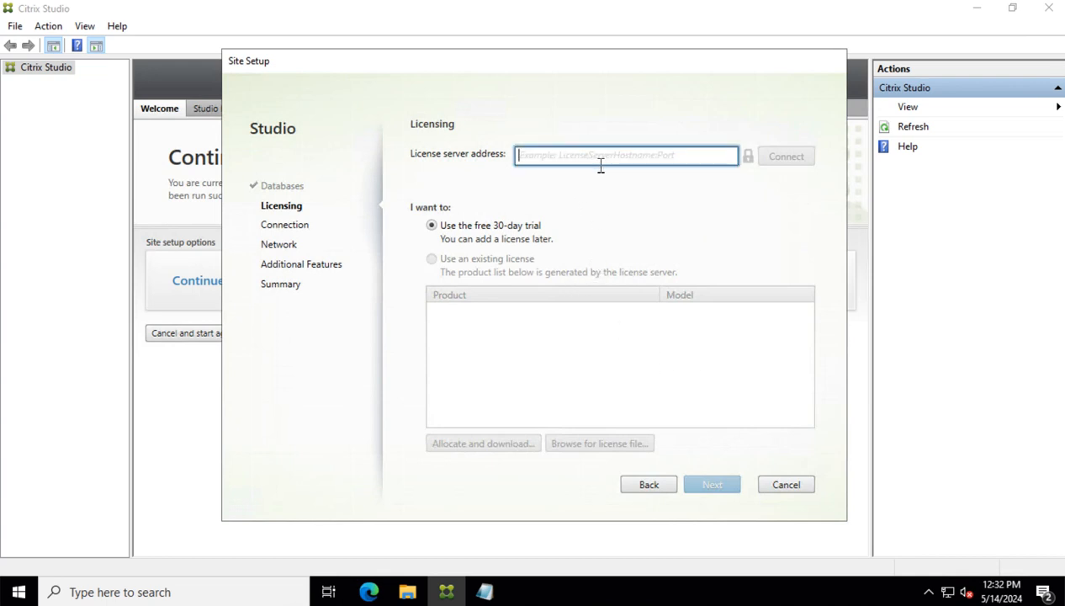
{"action": "type", "text": "lic01.tes"}
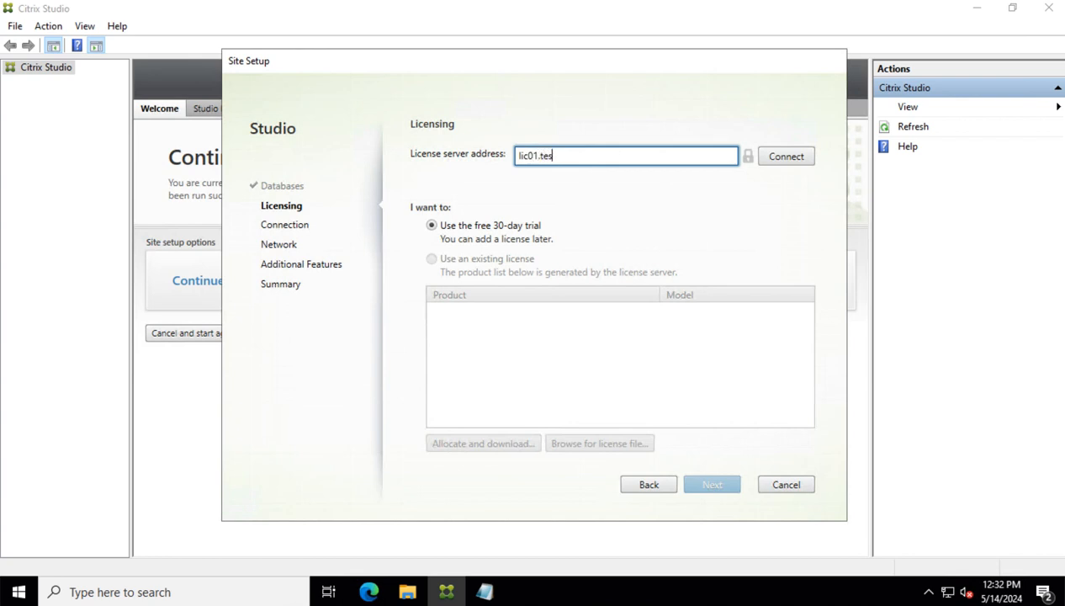
{"action": "type", "text": "tlab.vom"}
{"action": "key", "text": "BackSpace"}
{"action": "key", "text": "BackSpace"}
{"action": "left_click", "coordinate": [783, 164]}
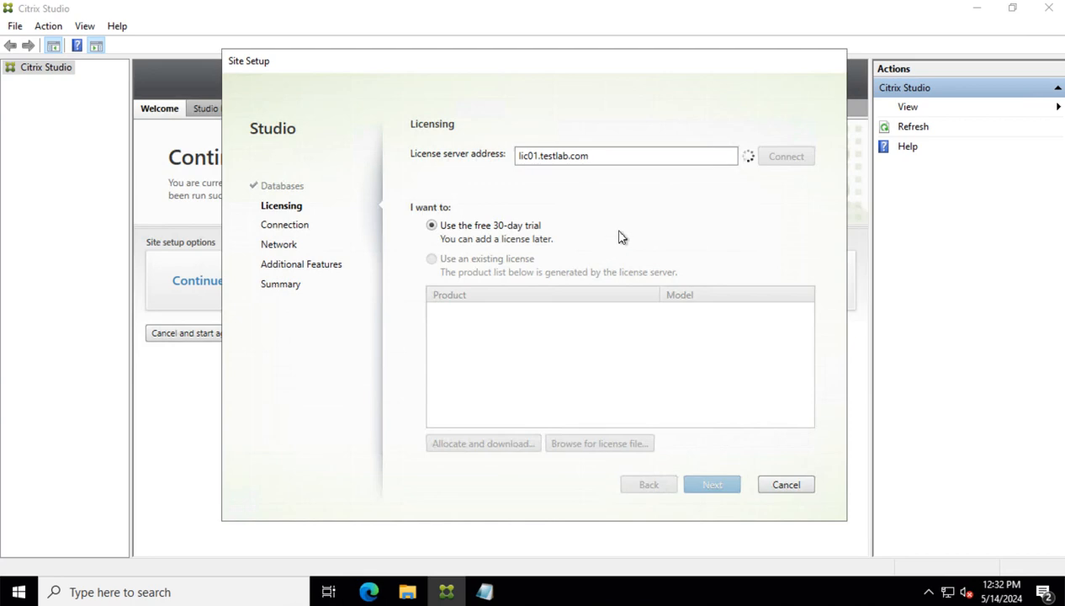
{"action": "left_click", "coordinate": [449, 333]}
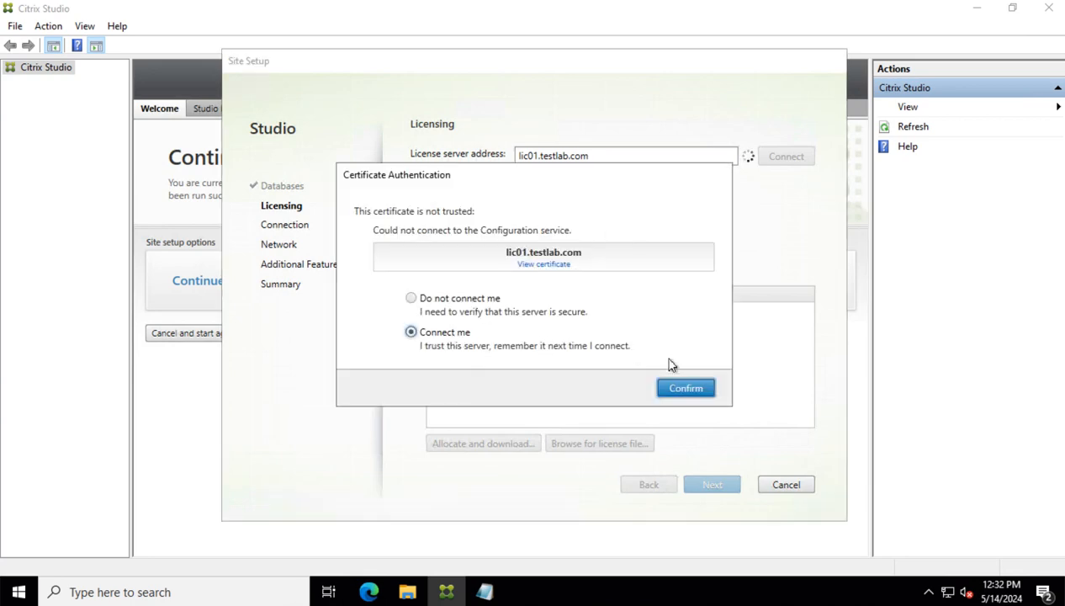
{"action": "left_click", "coordinate": [689, 390]}
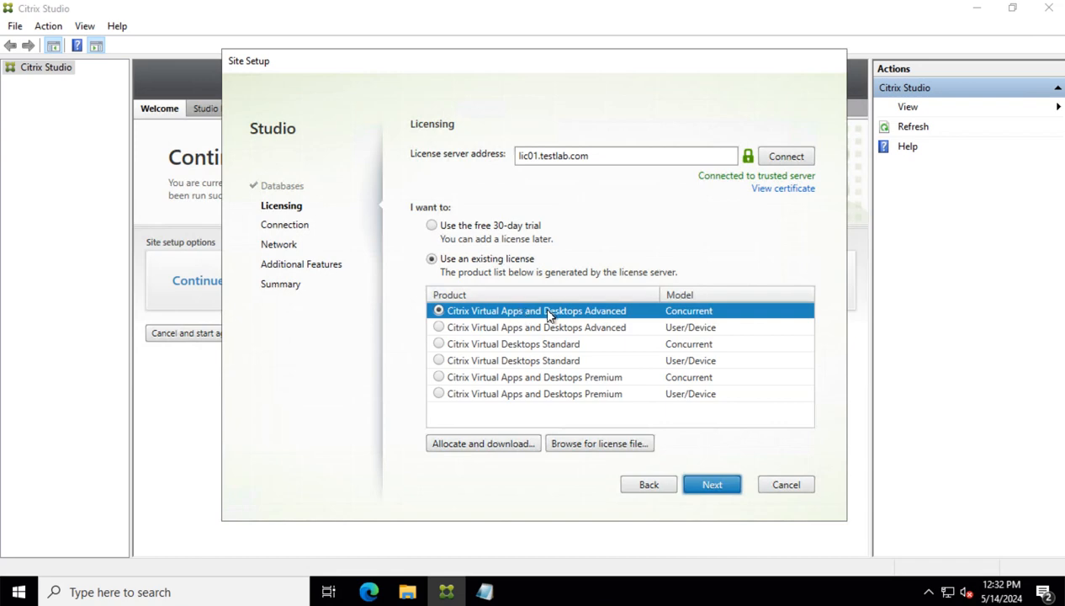
{"action": "left_click", "coordinate": [439, 379]}
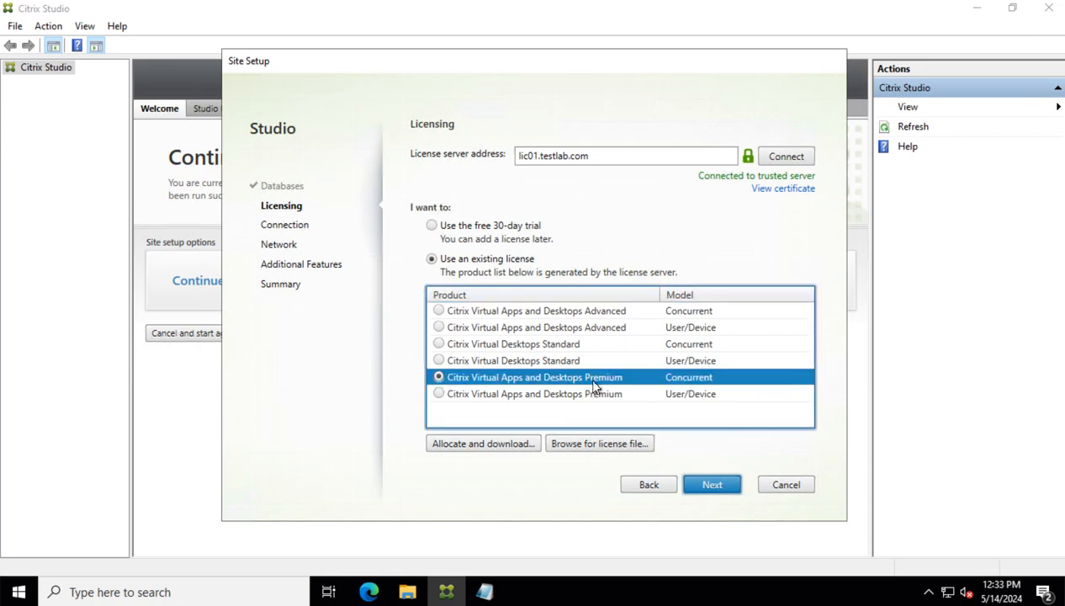
{"action": "left_click", "coordinate": [713, 488]}
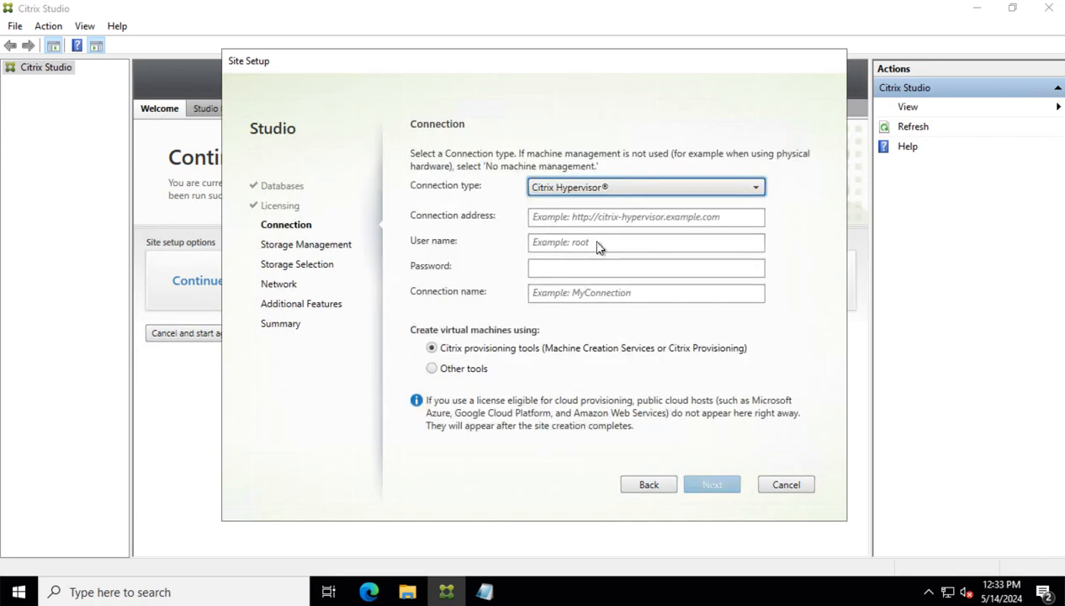
Choose No machine management as the connection type and leave App-V Publishing off
{"action": "left_click", "coordinate": [587, 187]}
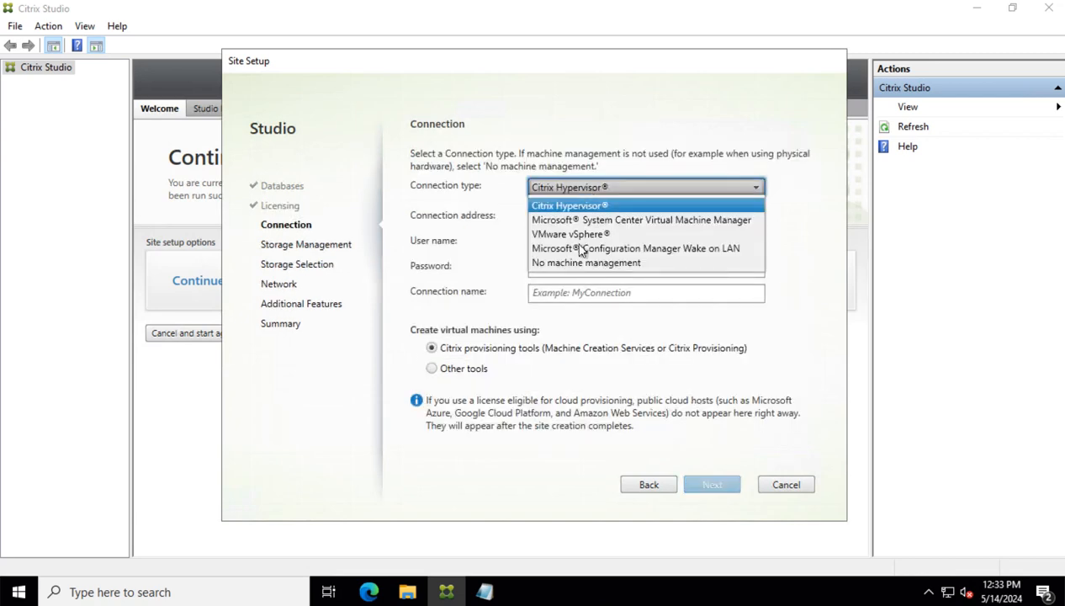
{"action": "left_click", "coordinate": [574, 266]}
{"action": "left_click", "coordinate": [724, 477]}
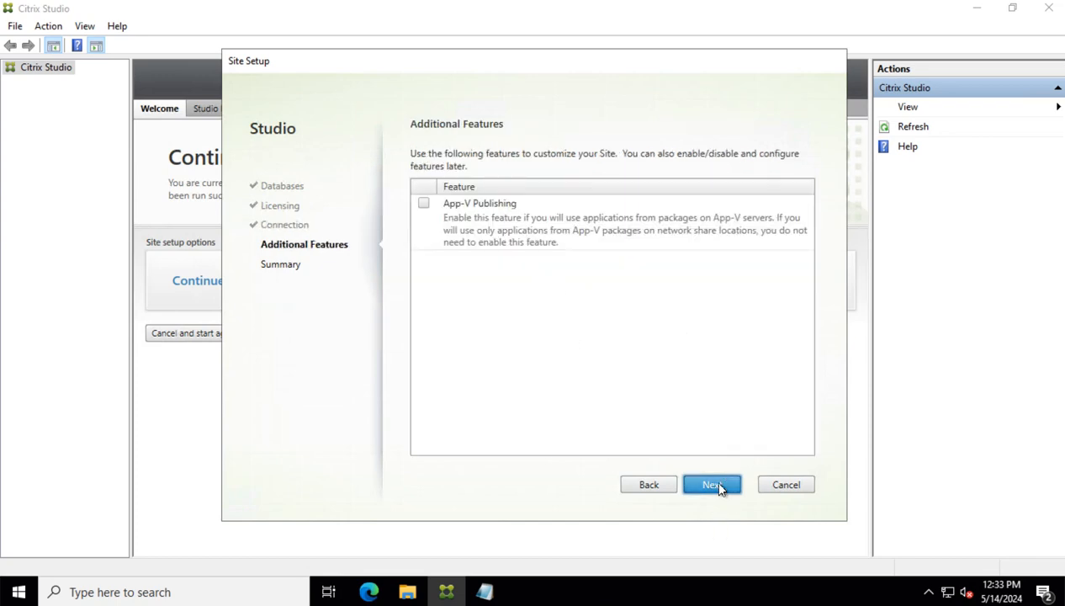
{"action": "left_click", "coordinate": [719, 487]}
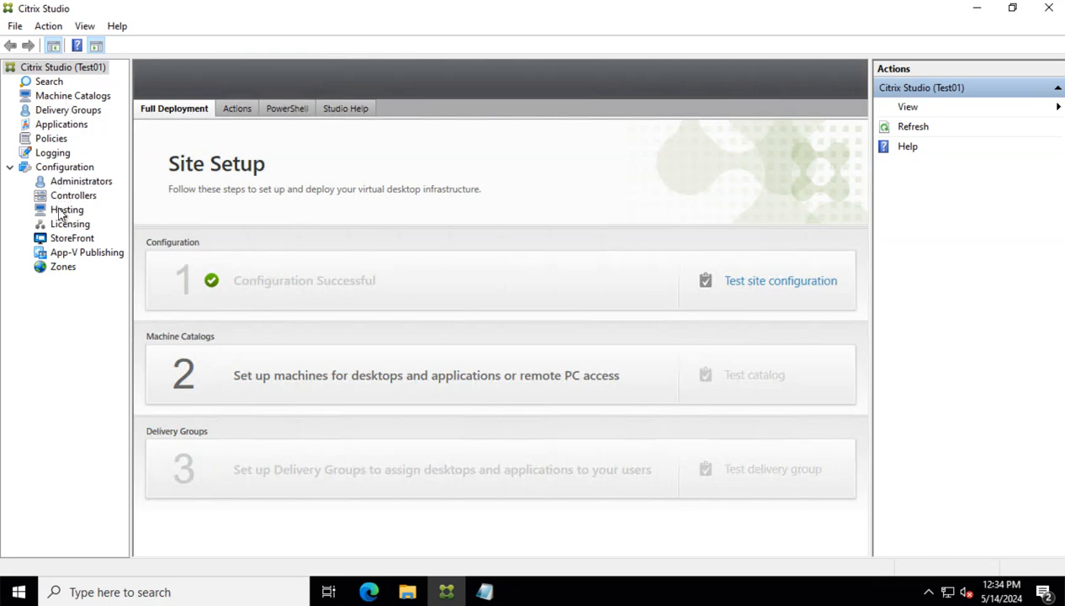
{"action": "left_click", "coordinate": [88, 172]}
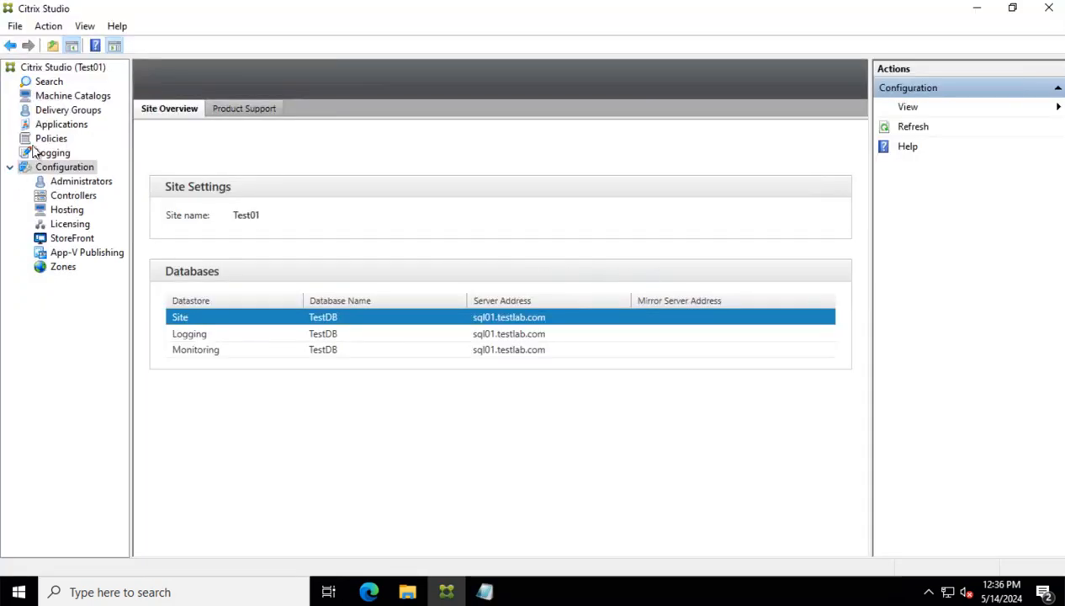
{"action": "left_click", "coordinate": [43, 68]}
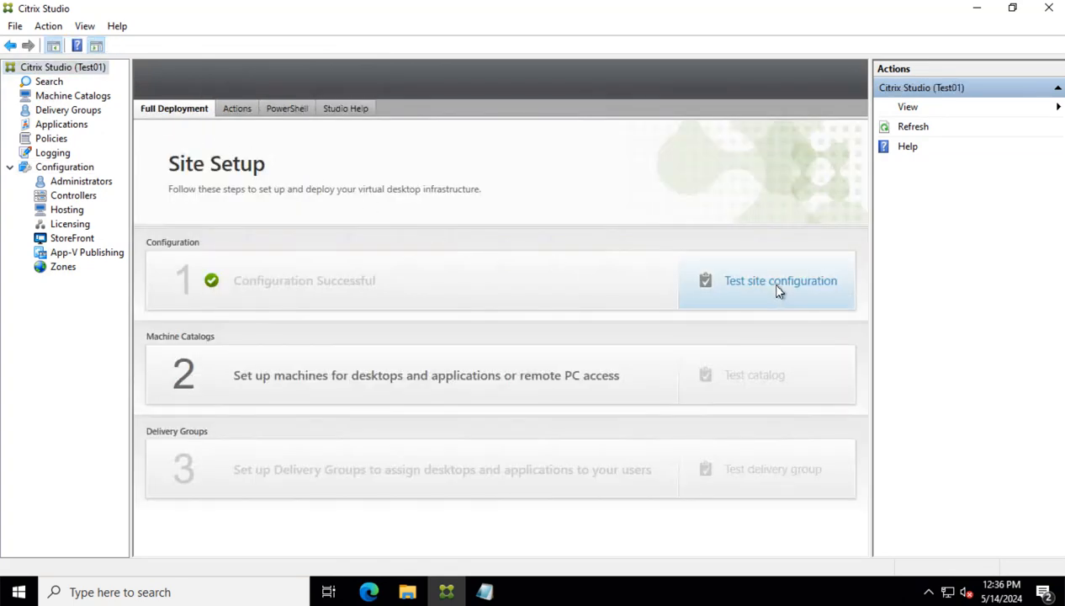